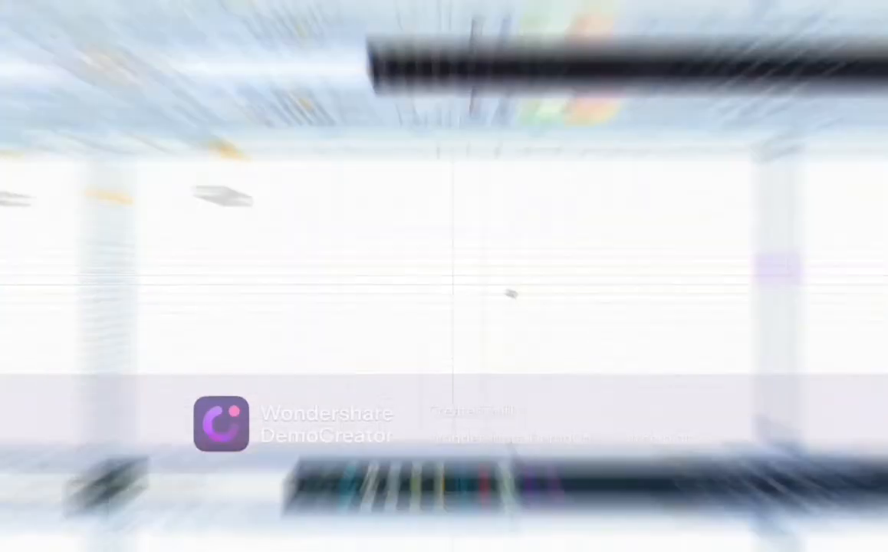
Step: Select B2:H2 and apply Merge & Center to make one centred title cell
{"action": "left_click", "coordinate": [587, 321]}
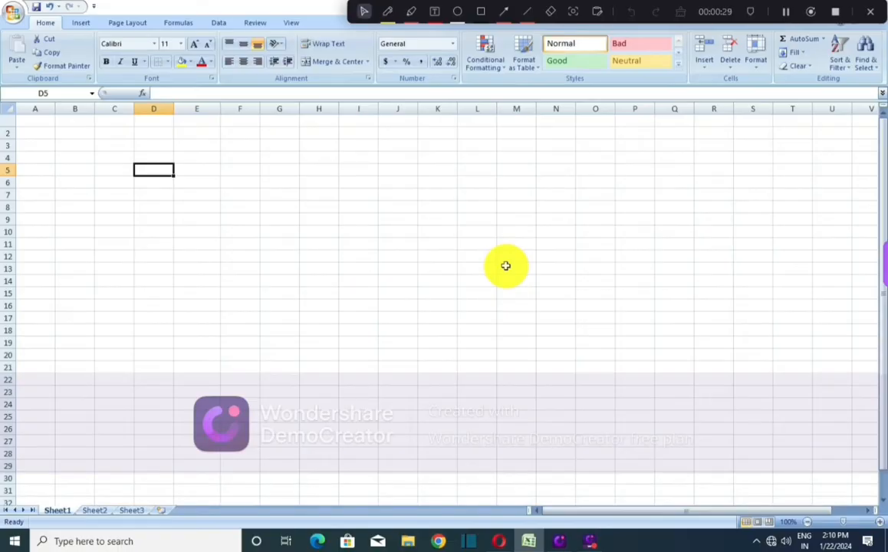
{"action": "left_click", "coordinate": [82, 132]}
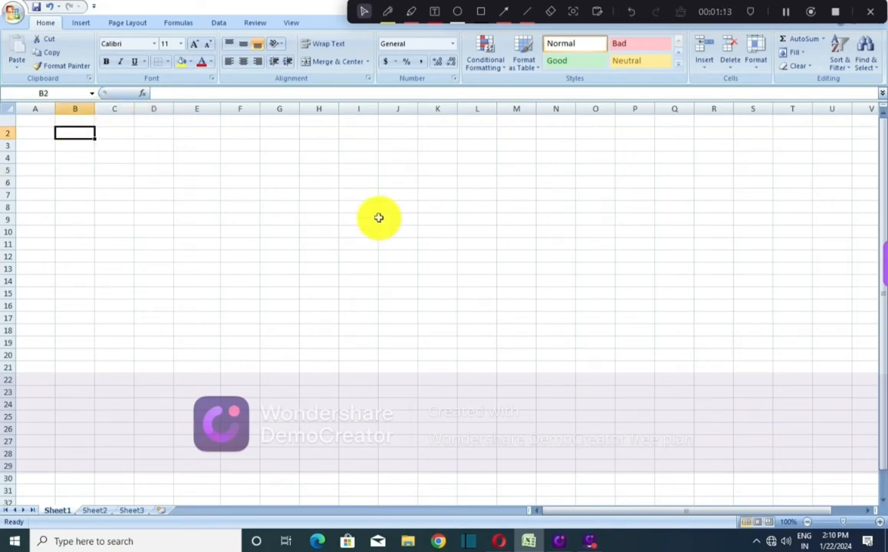
{"action": "key", "text": "shift+Right"}
{"action": "key", "text": "shift+Right"}
{"action": "key", "text": "shift+Right"}
{"action": "key", "text": "shift+Right"}
{"action": "key", "text": "shift+Right"}
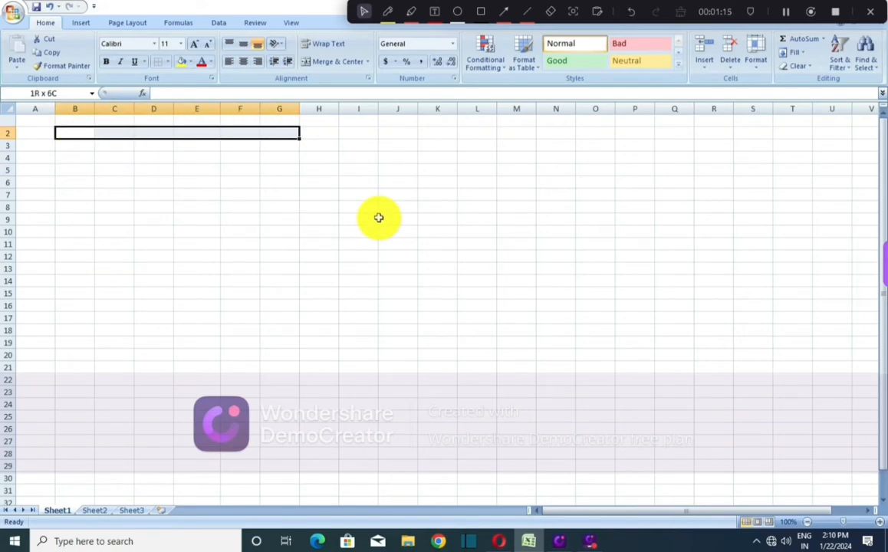
{"action": "key", "text": "shift+Right"}
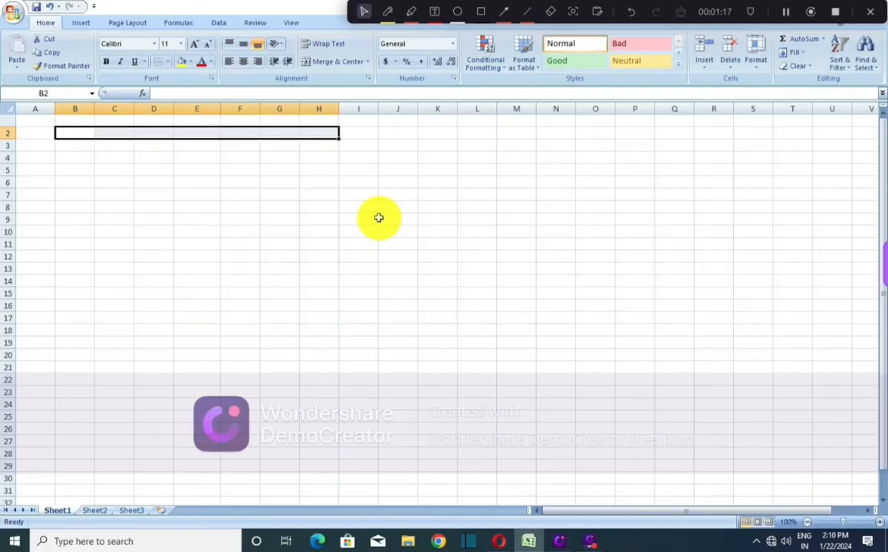
{"action": "key", "text": "alt"}
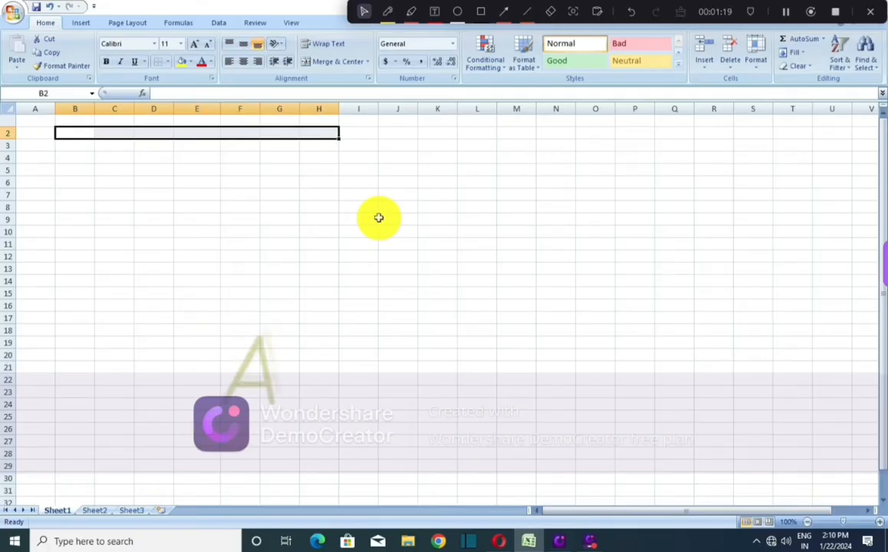
{"action": "key", "text": "h"}
{"action": "key", "text": "m"}
{"action": "key", "text": "c"}
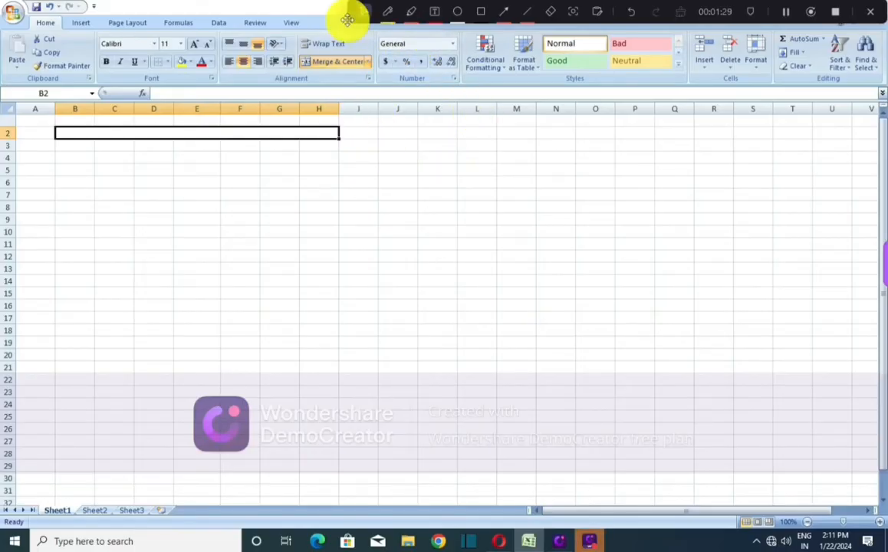
{"action": "left_click", "coordinate": [481, 12]}
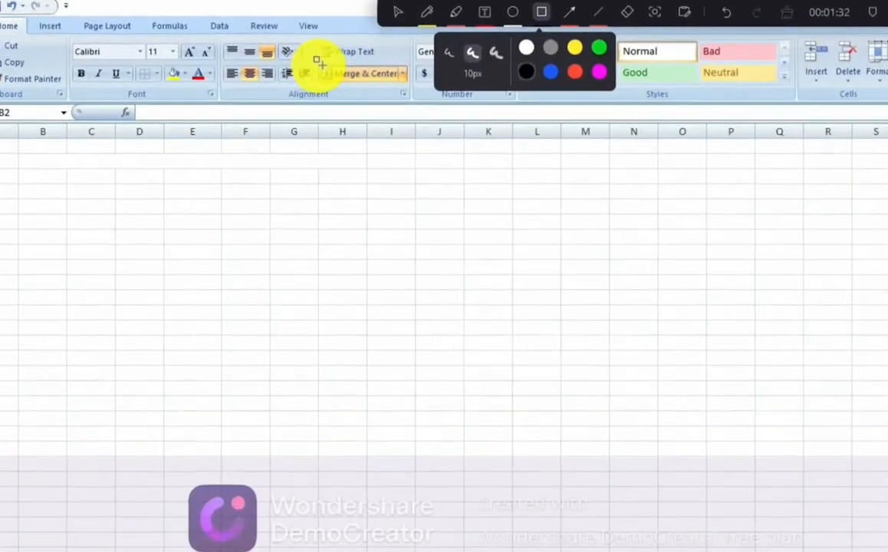
{"action": "left_click_drag", "start_coordinate": [298, 50], "coordinate": [380, 67]}
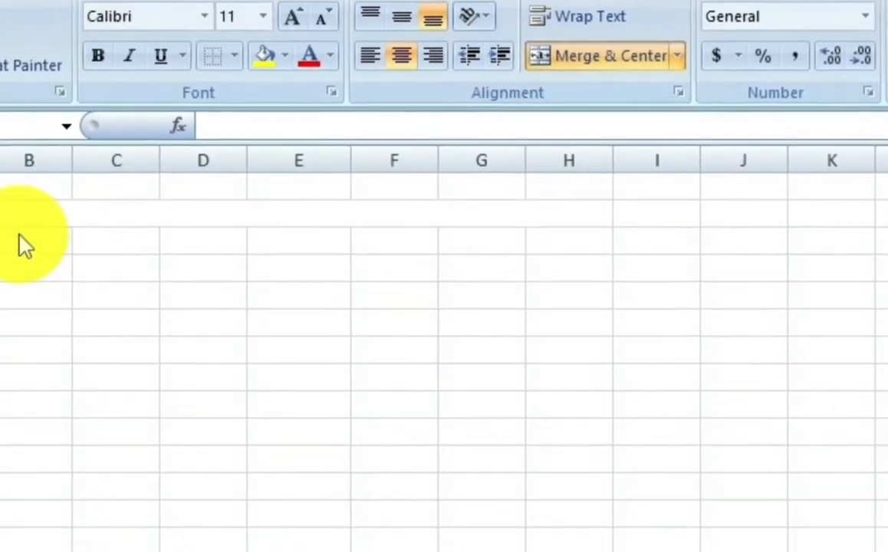
Step: Type 'NAME:-' followed by the student's full name in capitals into merged cell B2
{"action": "left_click", "coordinate": [125, 222]}
{"action": "type", "text": "name"}
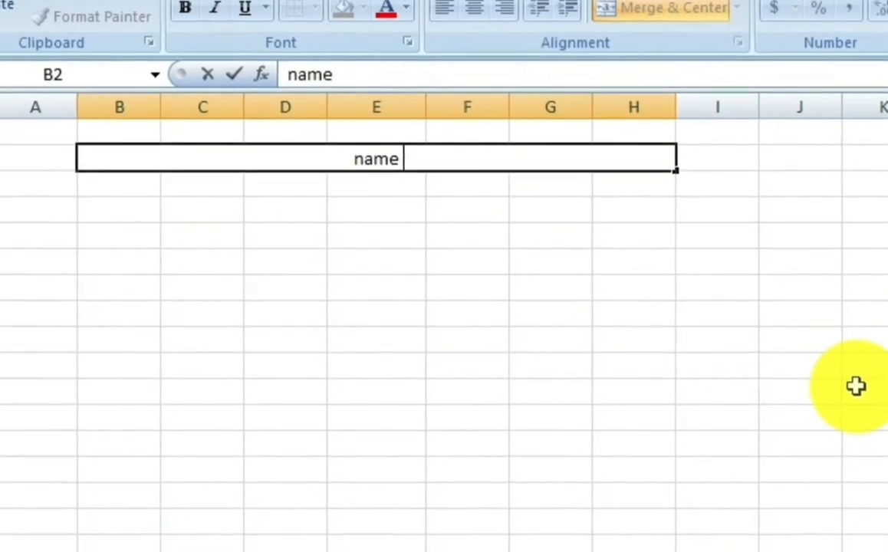
{"action": "key", "text": "BackSpace"}
{"action": "key", "text": "BackSpace"}
{"action": "key", "text": "BackSpace"}
{"action": "key", "text": "BackSpace"}
{"action": "type", "text": "NAME:-"}
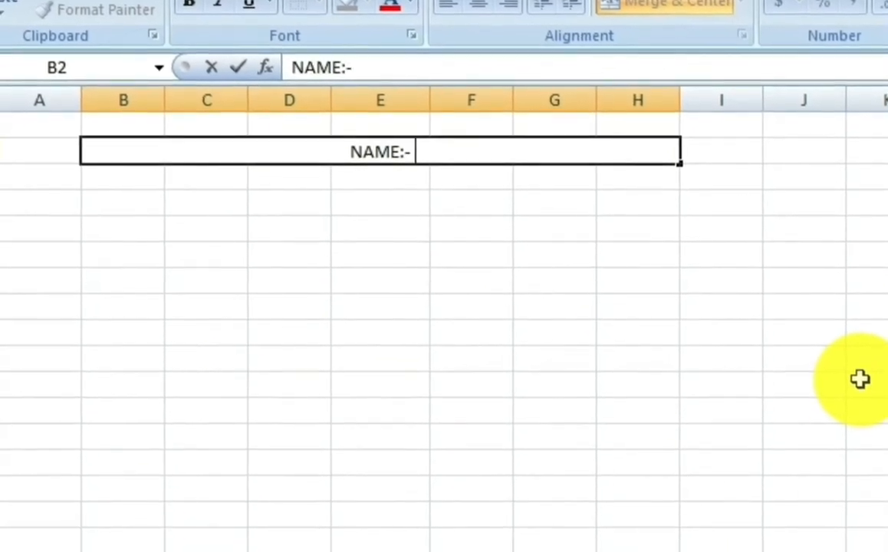
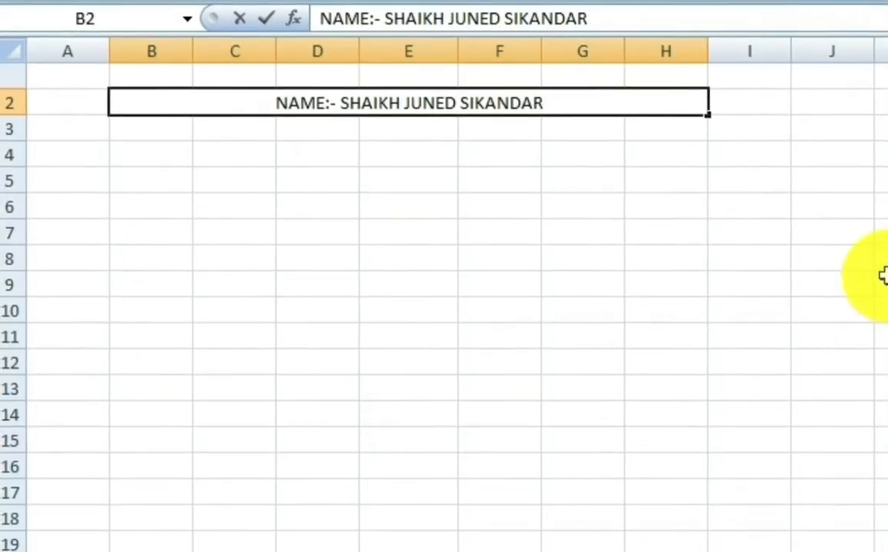
{"action": "left_click", "coordinate": [146, 150]}
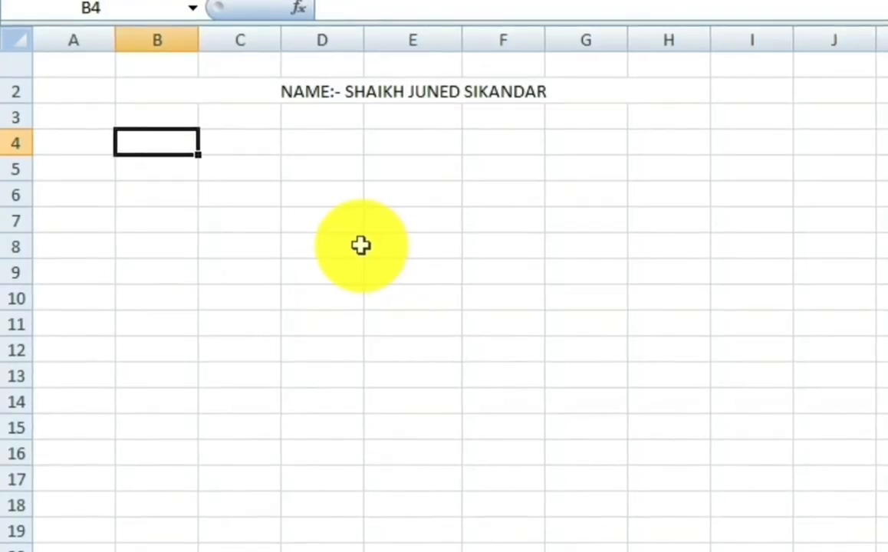
Step: Enter the heading SUBJECT NAME in B4 and autofit column B to it
{"action": "type", "text": "SUBJE"}
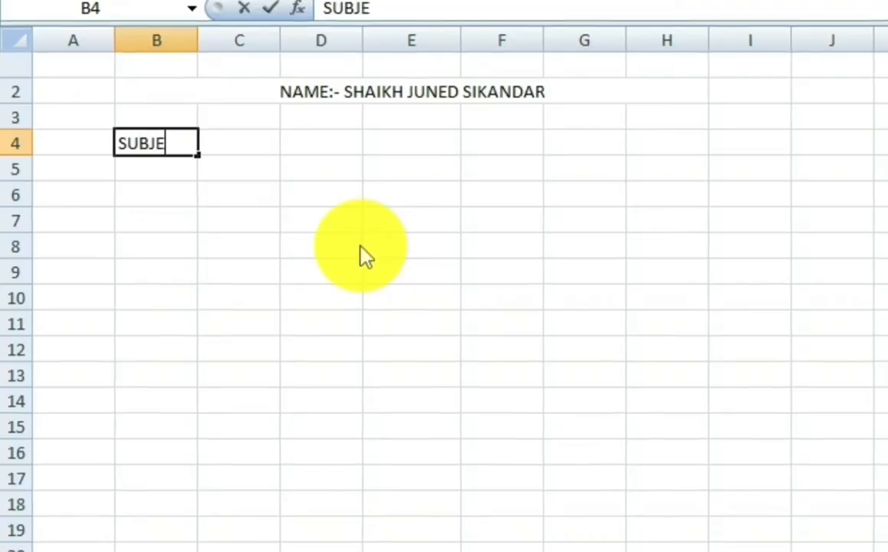
{"action": "type", "text": "D"}
{"action": "key", "text": "BackSpace"}
{"action": "type", "text": "CT "}
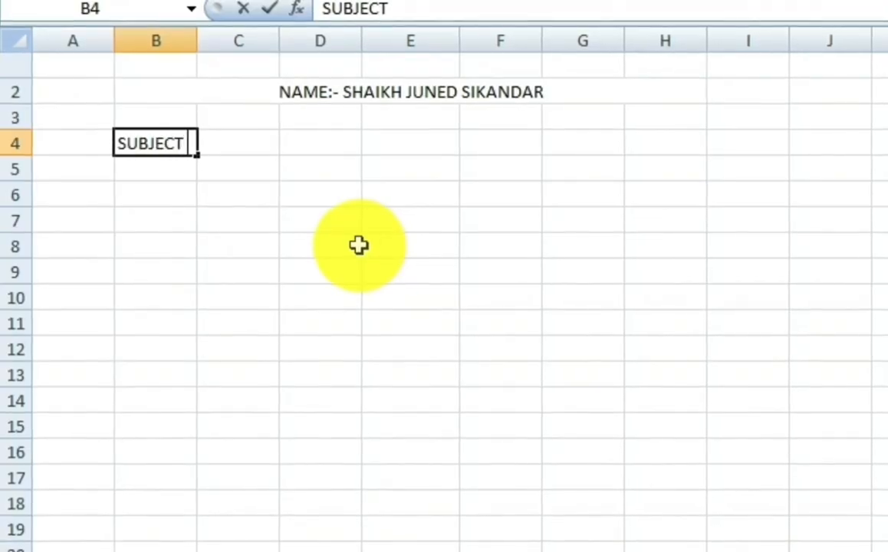
{"action": "type", "text": "NAME"}
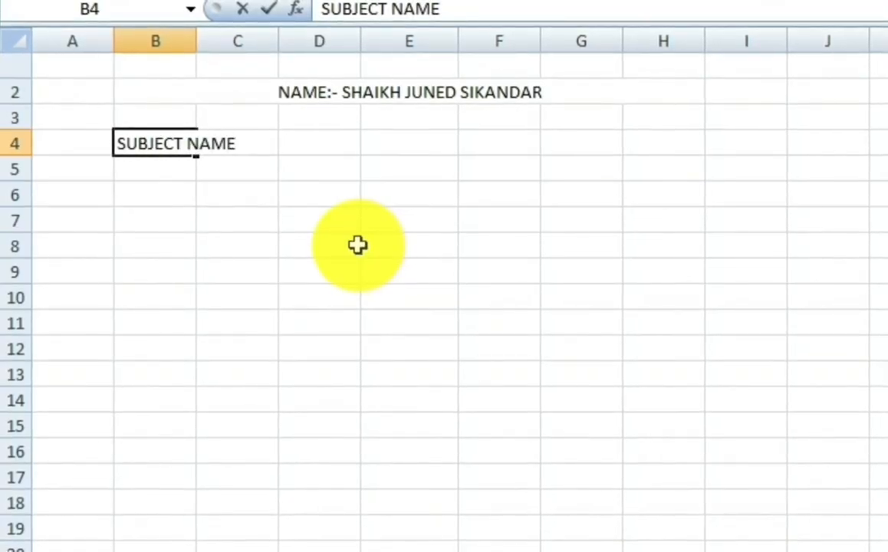
{"action": "left_click", "coordinate": [222, 220]}
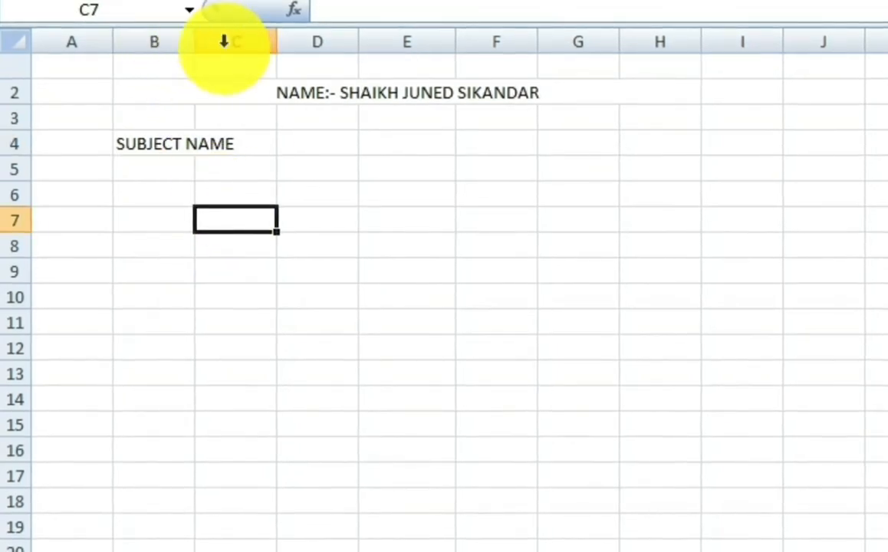
{"action": "left_click", "coordinate": [182, 165]}
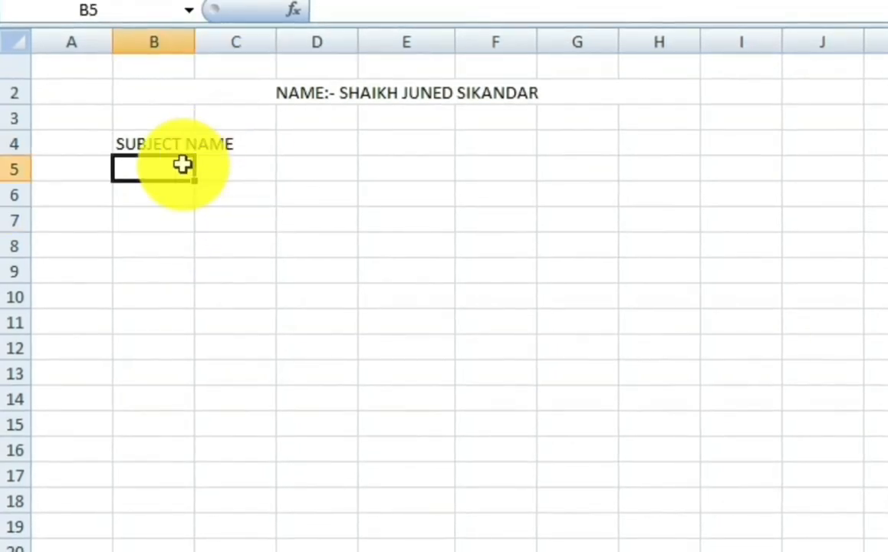
{"action": "double_click", "coordinate": [193, 44]}
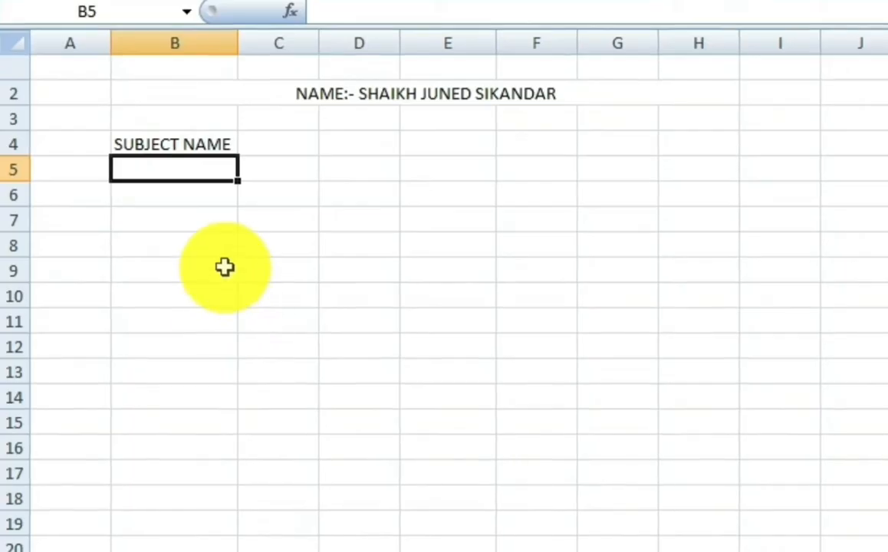
Step: Add MARKS in C4 and TOTAL MARKS in D4, autofitting column D
{"action": "left_click", "coordinate": [291, 149]}
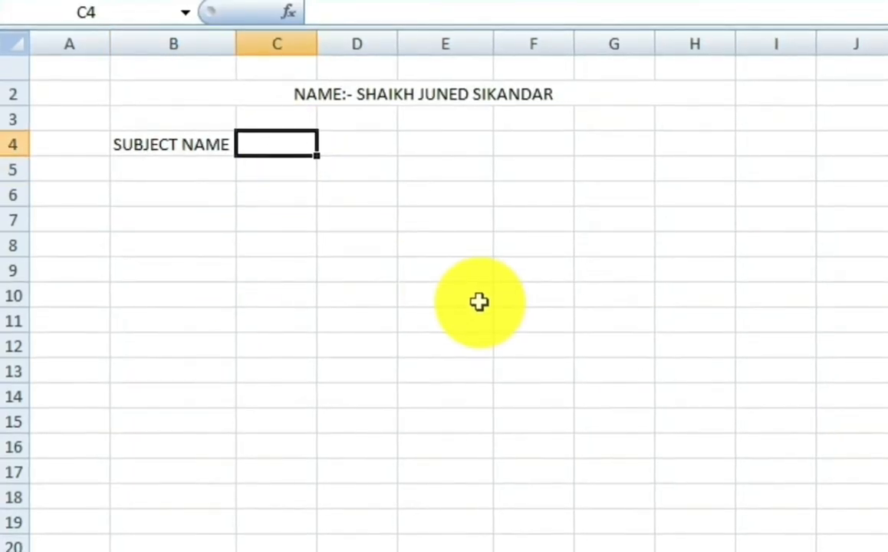
{"action": "type", "text": "MARKS"}
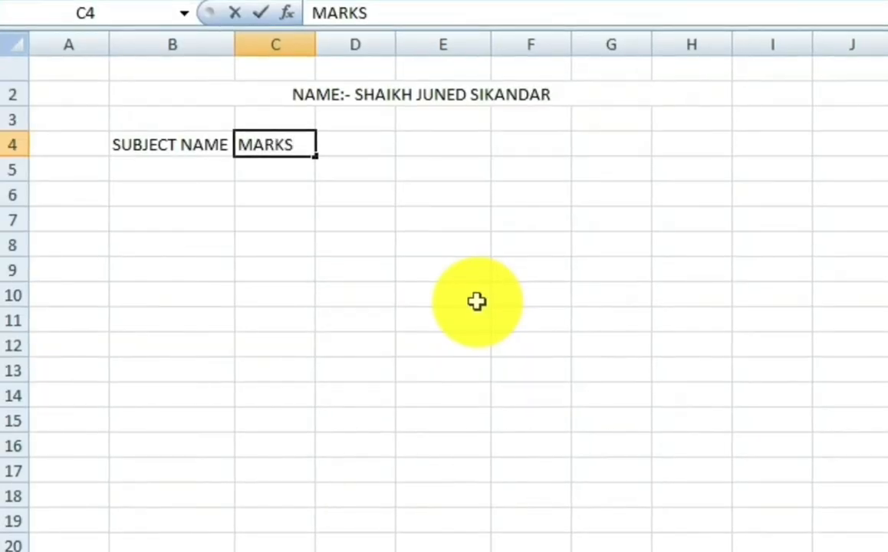
{"action": "key", "text": "Tab"}
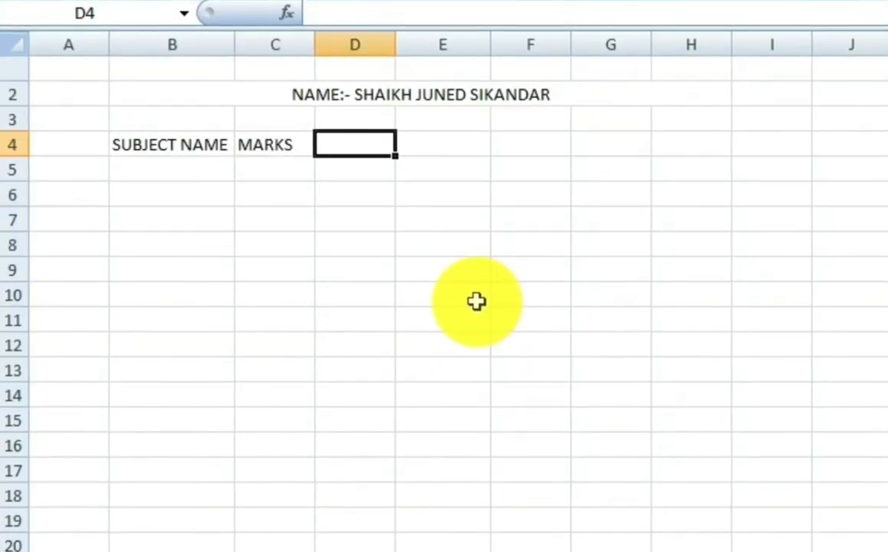
{"action": "type", "text": "TOTA"}
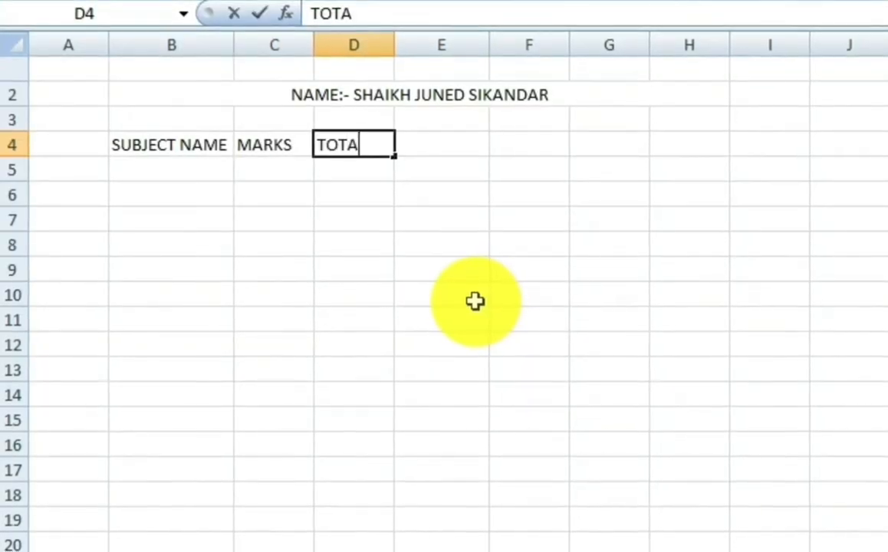
{"action": "type", "text": "L MAE"}
{"action": "key", "text": "BackSpace"}
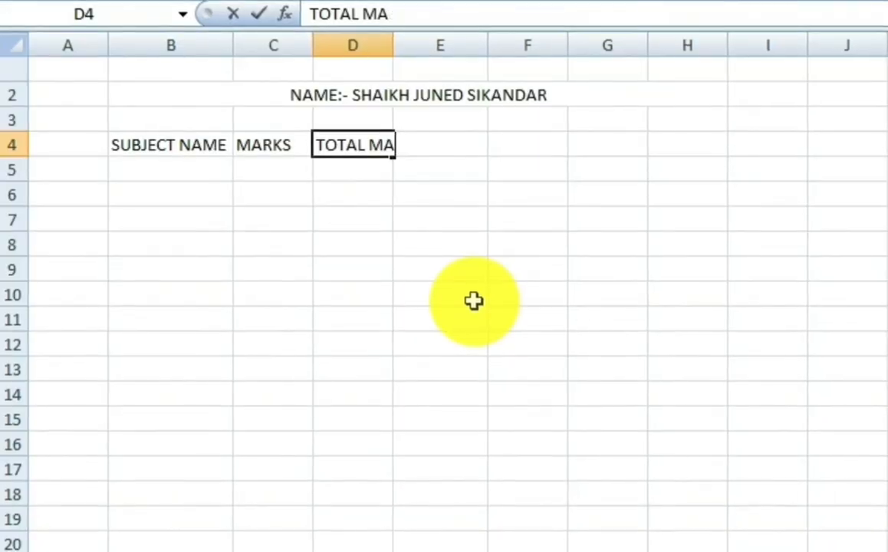
{"action": "type", "text": "RKS"}
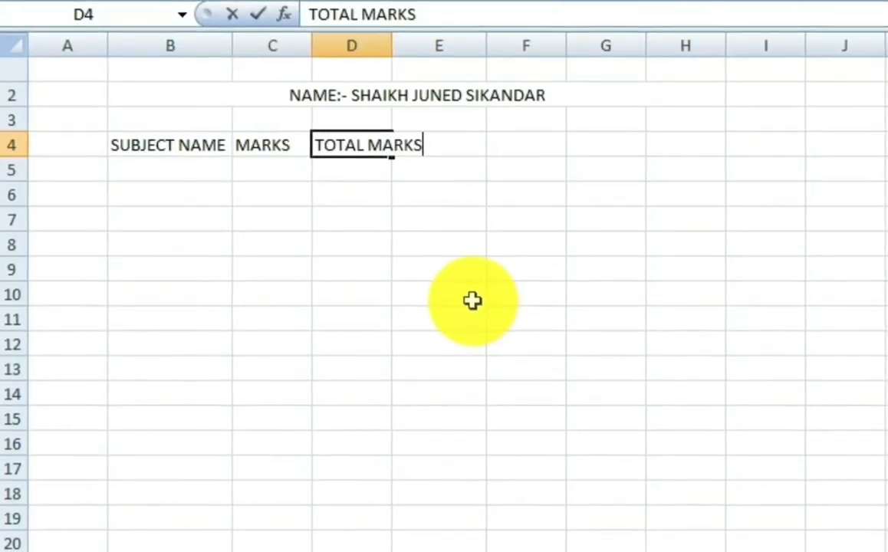
{"action": "left_click", "coordinate": [396, 215]}
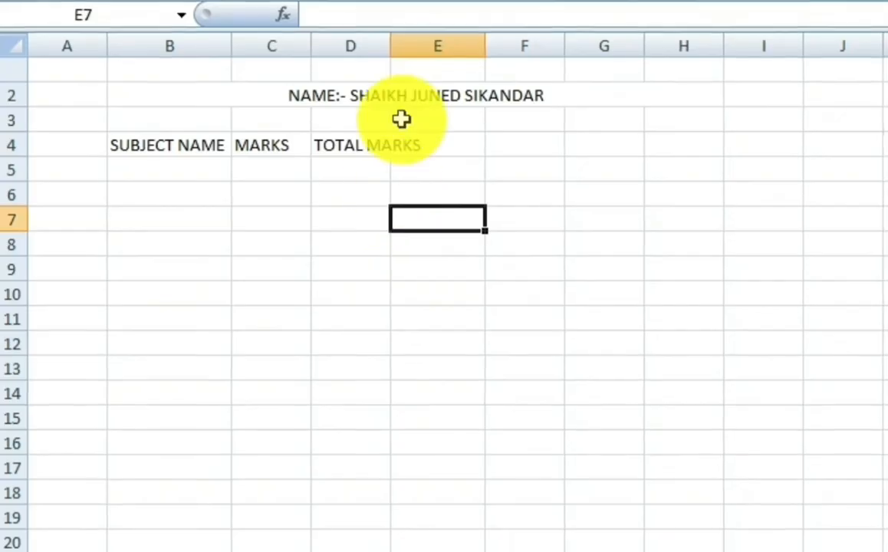
{"action": "double_click", "coordinate": [390, 47]}
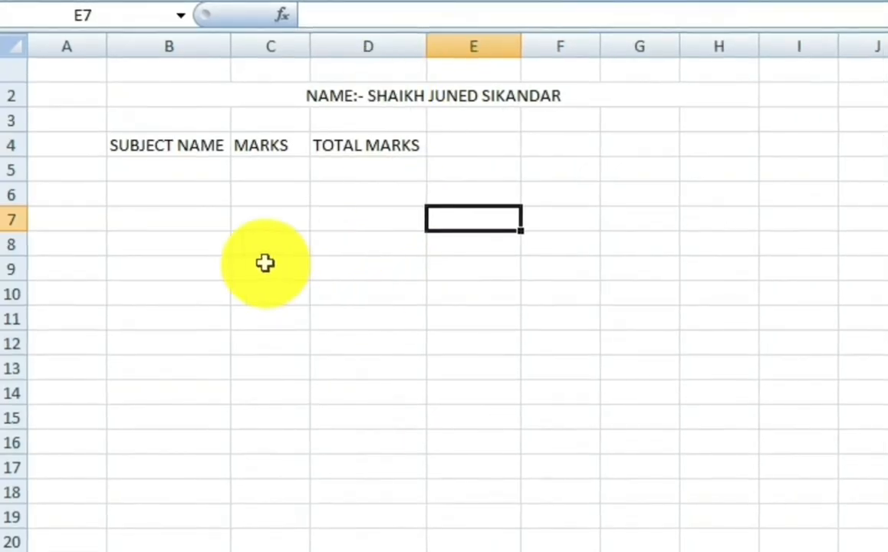
{"action": "left_click", "coordinate": [158, 171]}
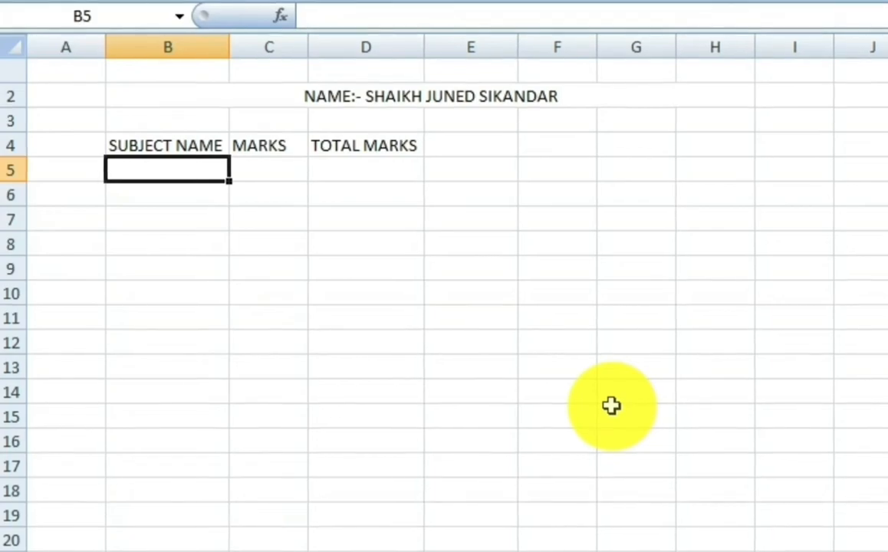
Step: Enter ENGLISH, HINDI, MATHS and SCIENCE down B5:B8
{"action": "type", "text": "EN"}
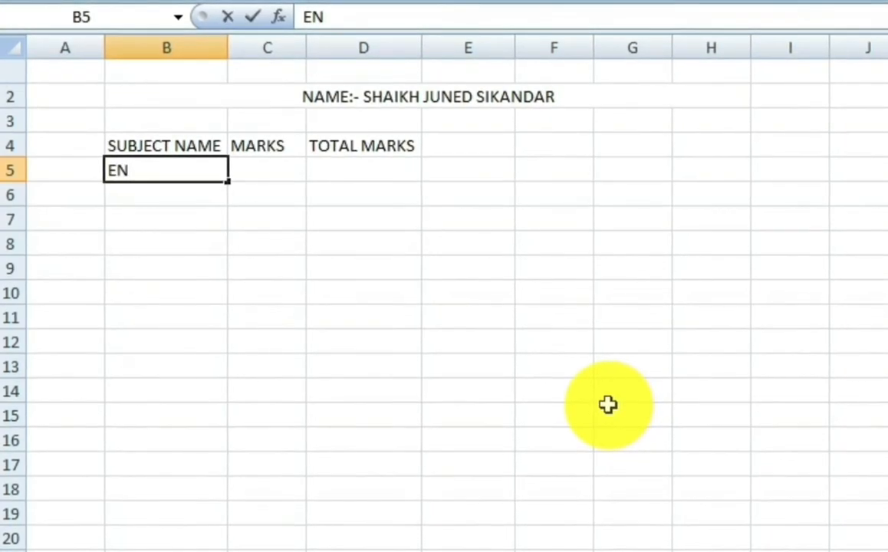
{"action": "type", "text": "GLISH"}
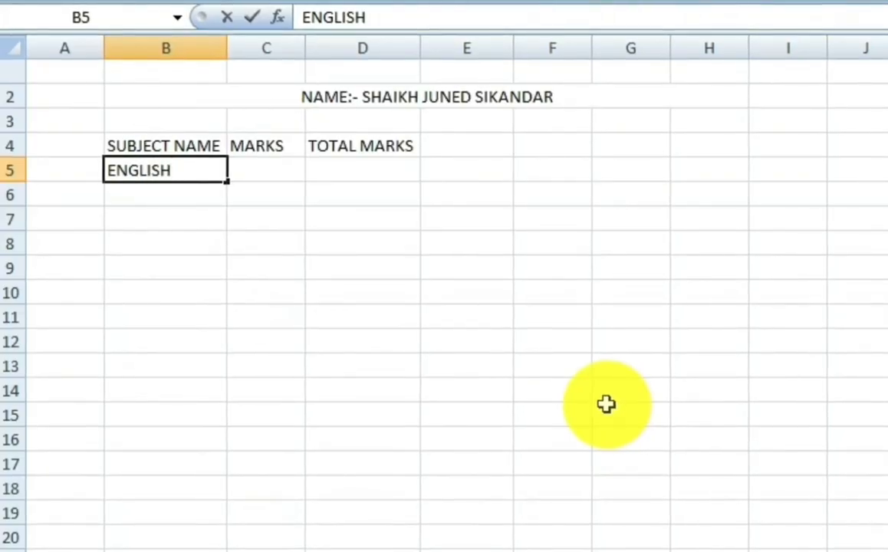
{"action": "key", "text": "Return"}
{"action": "type", "text": "HINDI"}
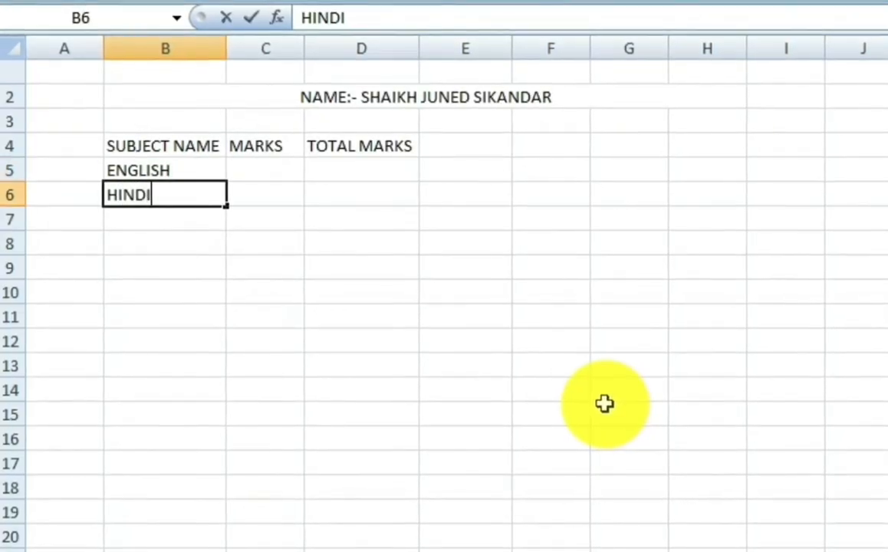
{"action": "key", "text": "Return"}
{"action": "type", "text": "MATHS"}
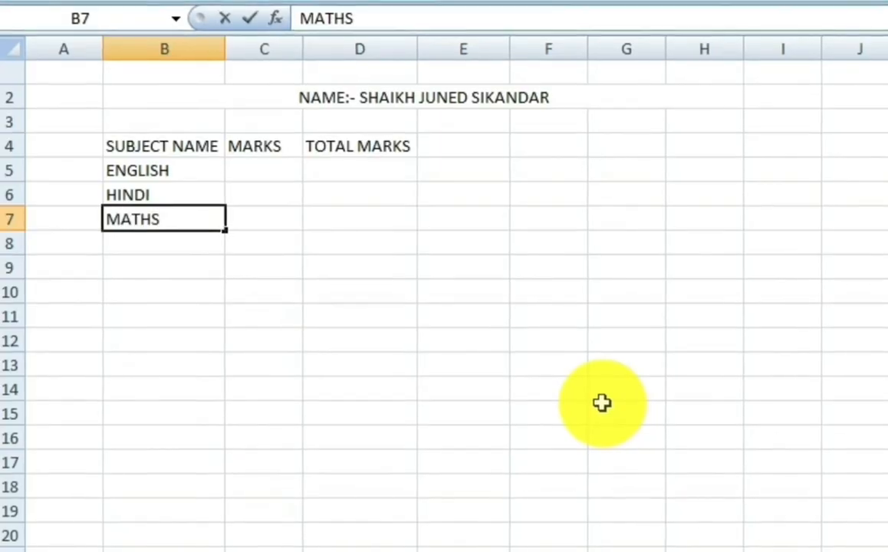
{"action": "key", "text": "Return"}
{"action": "type", "text": "S"}
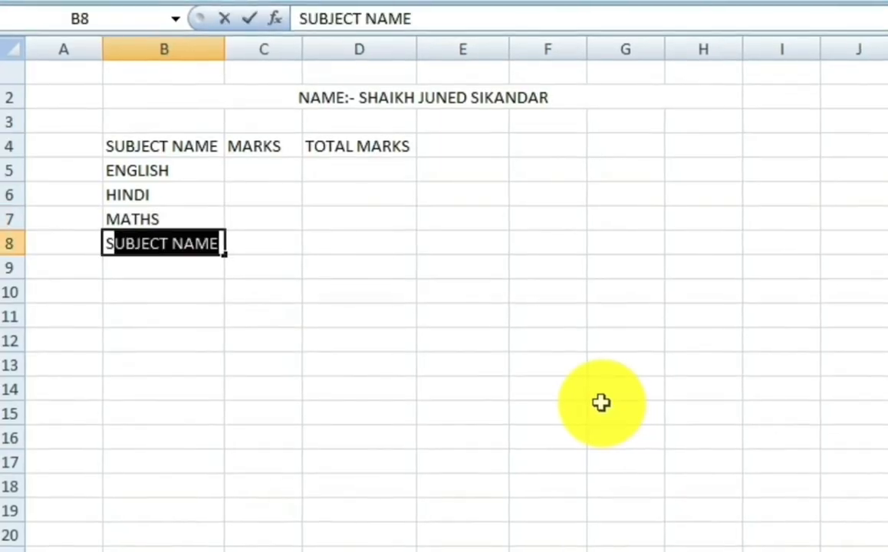
{"action": "type", "text": "CIENCE"}
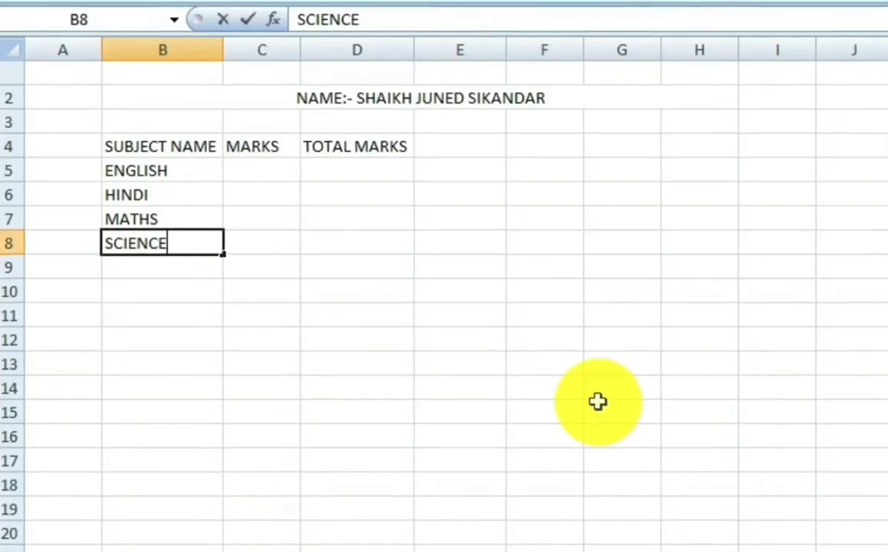
{"action": "key", "text": "Right"}
{"action": "key", "text": "Up"}
{"action": "key", "text": "Up"}
{"action": "key", "text": "Up"}
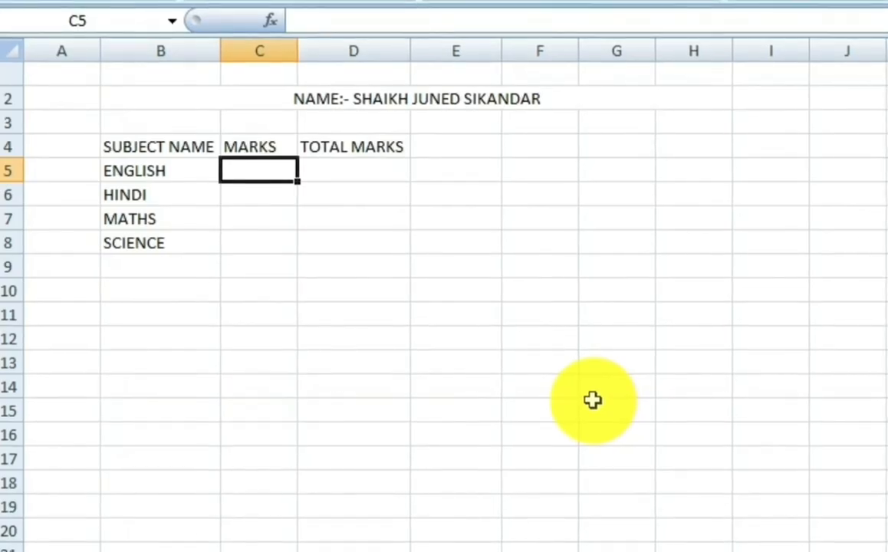
Step: Enter 100 as the marks in C5, C6 and C7
{"action": "type", "text": "100"}
{"action": "key", "text": "Return"}
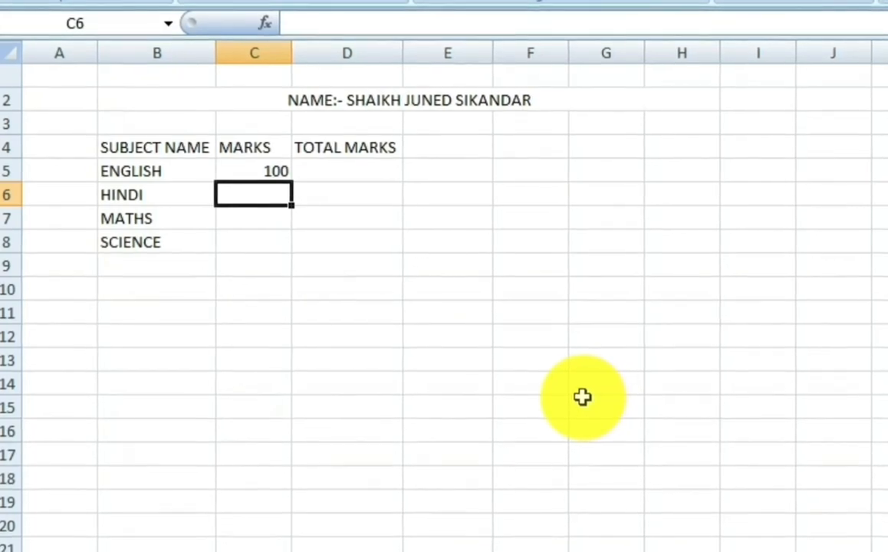
{"action": "type", "text": "100"}
{"action": "key", "text": "Return"}
{"action": "type", "text": "100"}
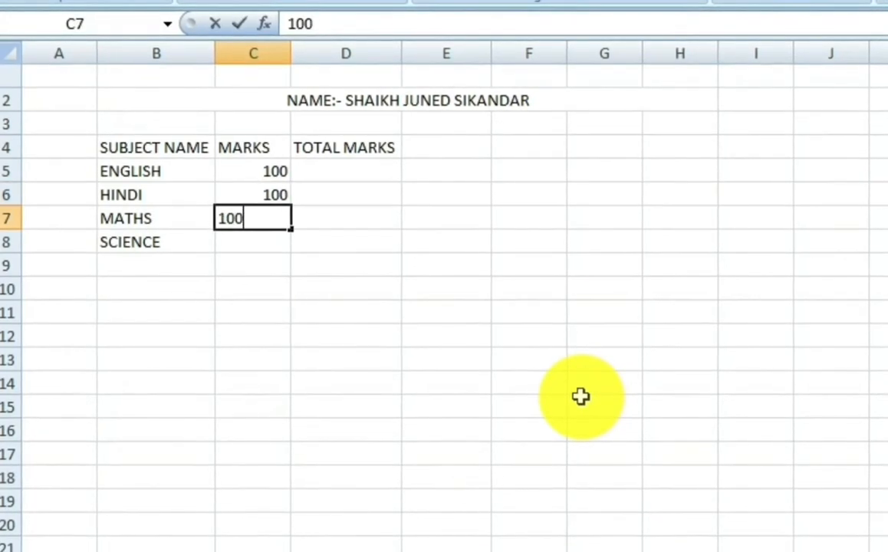
{"action": "key", "text": "Return"}
Step: Enter 100 in C8 to complete the MARKS column
{"action": "type", "text": "100"}
{"action": "key", "text": "Return"}
{"action": "key", "text": "Up"}
{"action": "key", "text": "Right"}
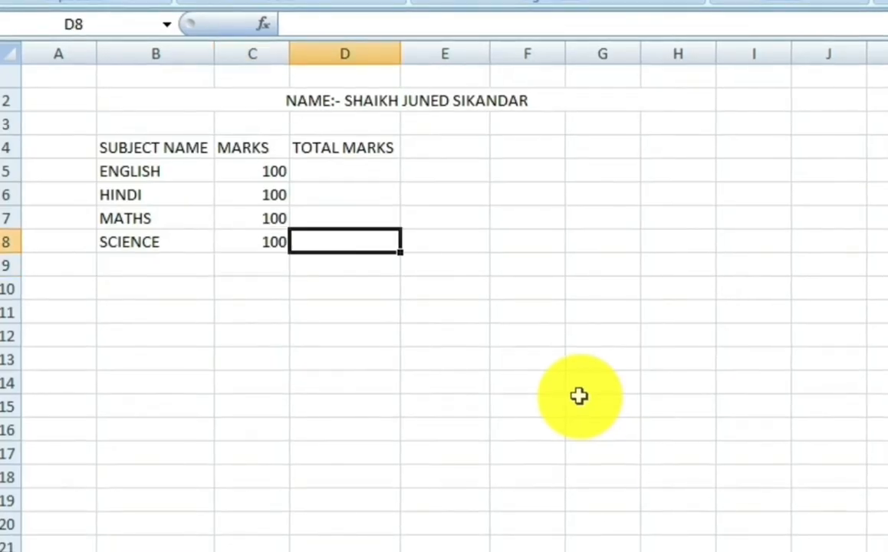
{"action": "key", "text": "Up"}
{"action": "key", "text": "Up"}
{"action": "key", "text": "Up"}
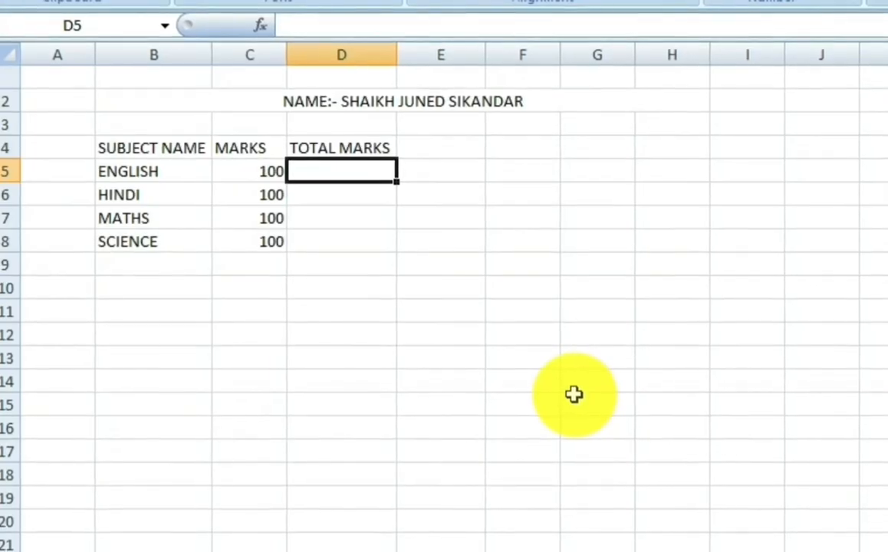
Step: Enter 75, 50, 65 and 71 in D5:D8 under TOTAL MARKS
{"action": "type", "text": "75"}
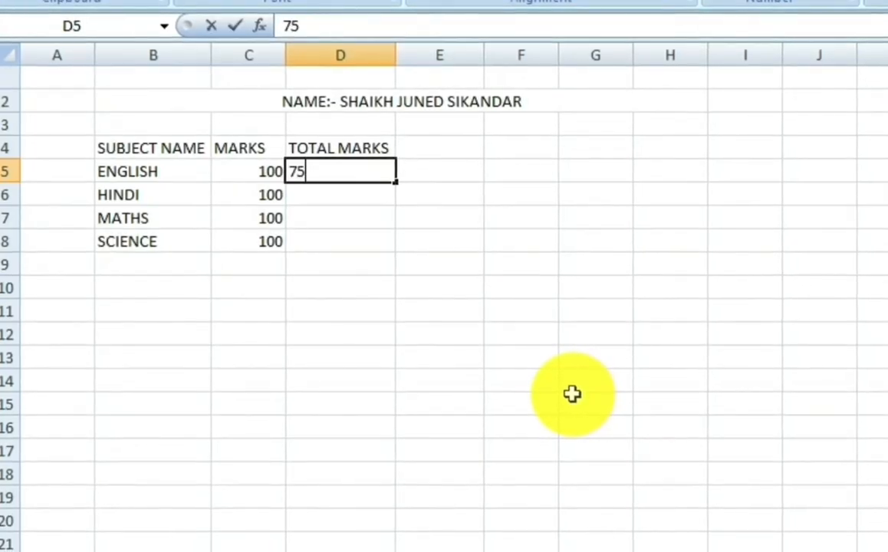
{"action": "key", "text": "Return"}
{"action": "type", "text": "5"}
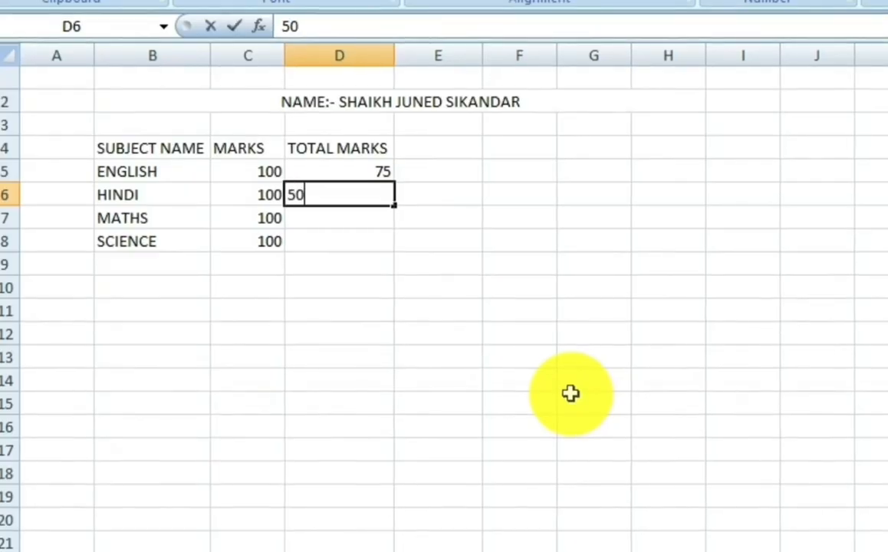
{"action": "type", "text": "0"}
{"action": "key", "text": "Return"}
{"action": "type", "text": "6"}
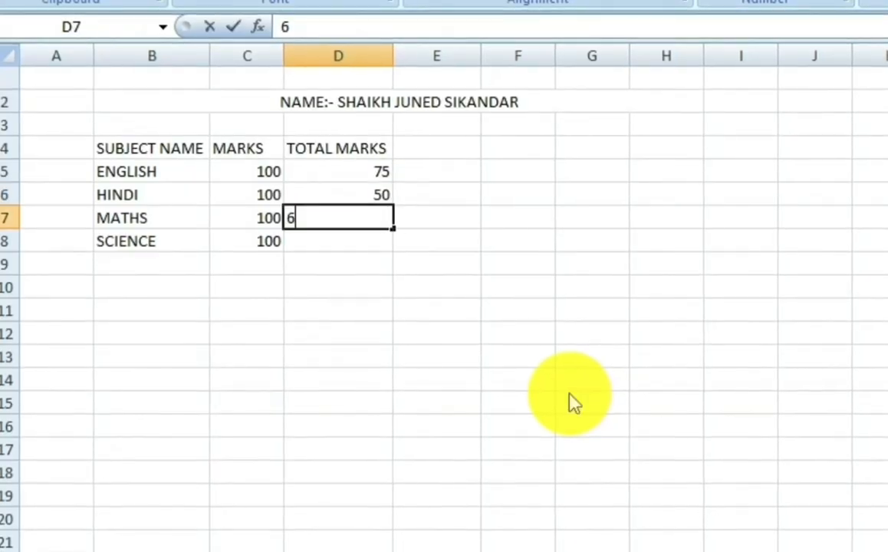
{"action": "type", "text": "5"}
{"action": "key", "text": "Return"}
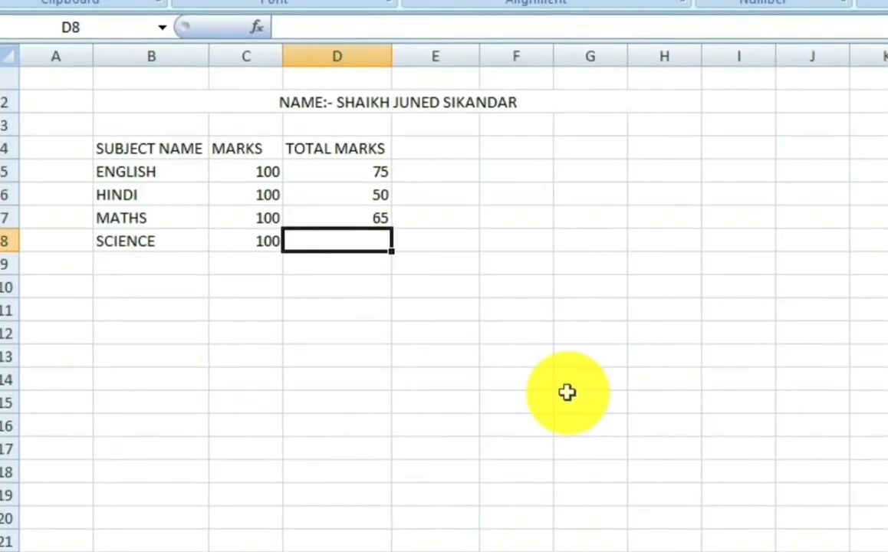
{"action": "type", "text": "71"}
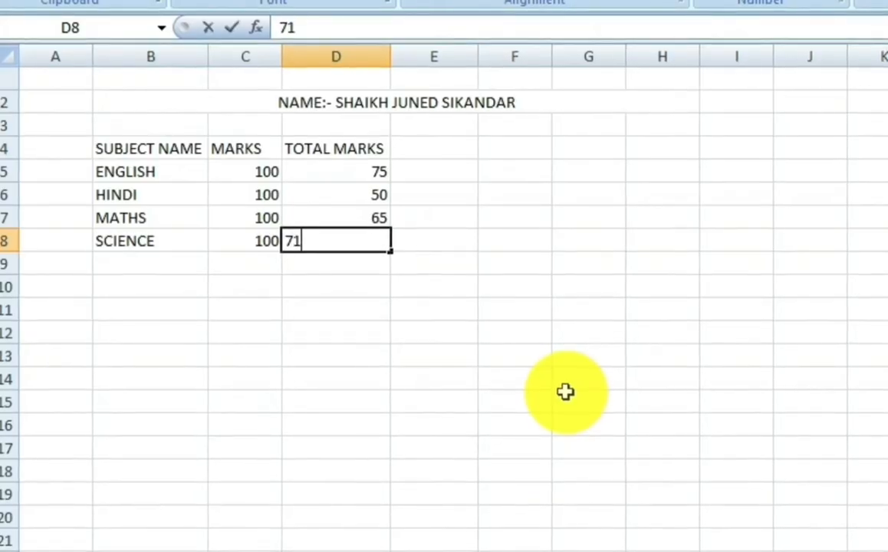
{"action": "key", "text": "Return"}
{"action": "key", "text": "Left"}
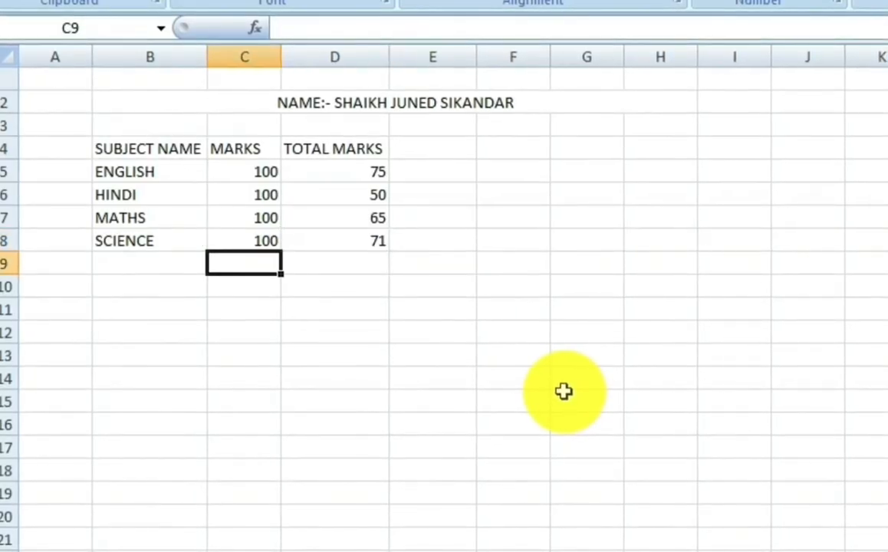
{"action": "key", "text": "Left"}
Step: Label cell B9 as TOTAL MARKS
{"action": "type", "text": "T"}
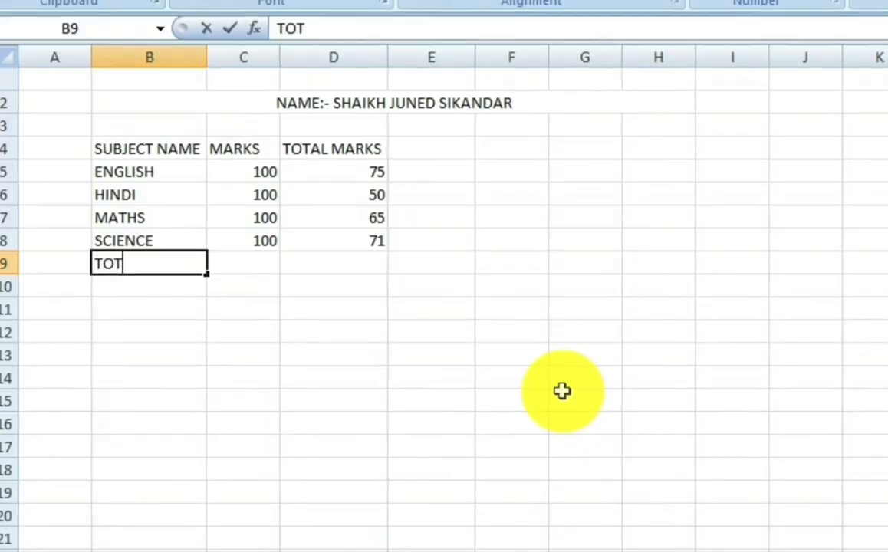
{"action": "type", "text": "OTAL MARKS"}
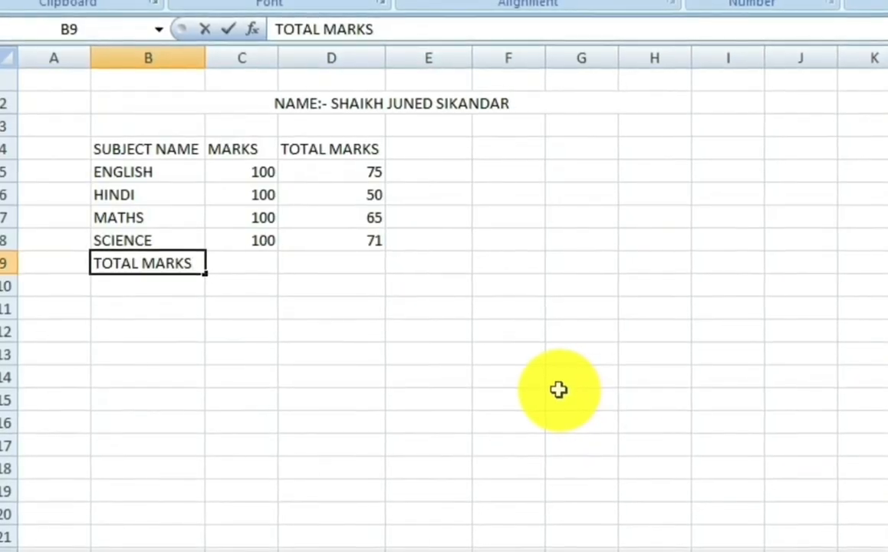
{"action": "key", "text": "Right"}
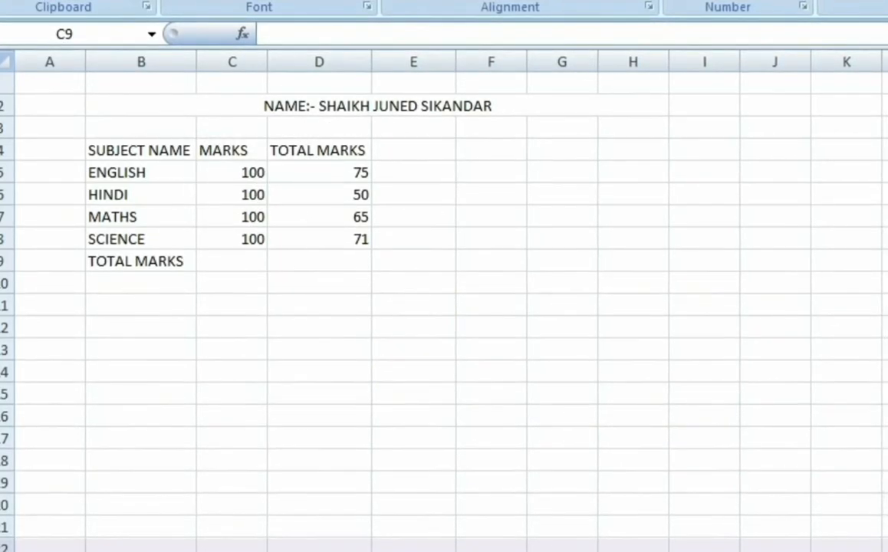
Step: Put =SUM(C5:C8) in C9, giving 400
{"action": "left_click", "coordinate": [257, 262]}
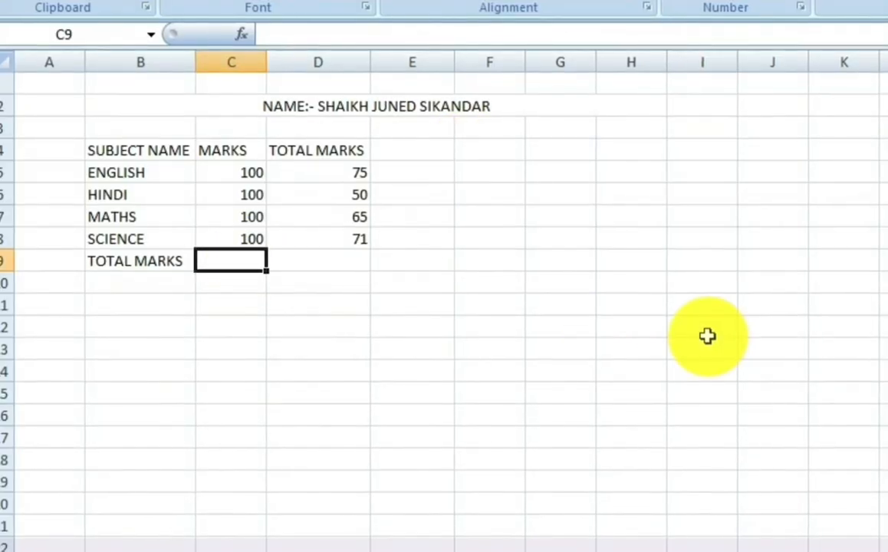
{"action": "type", "text": "=SUM"}
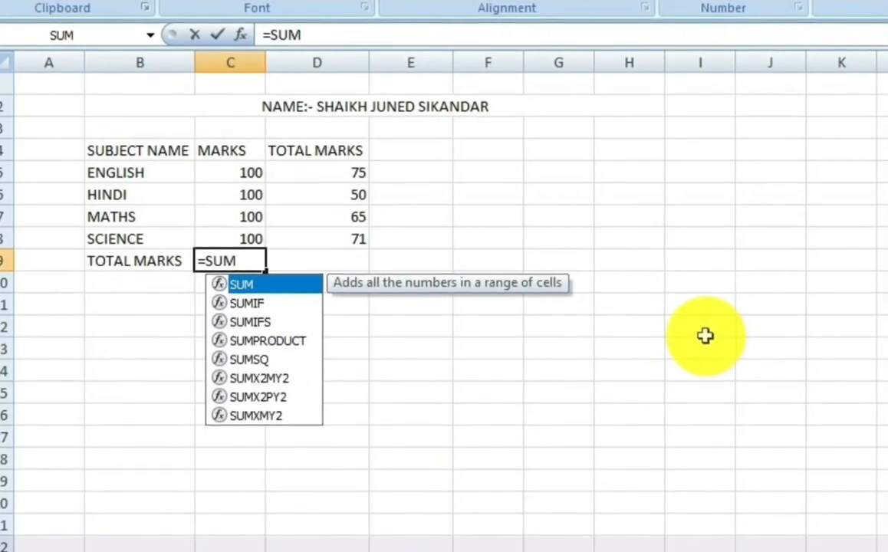
{"action": "type", "text": "("}
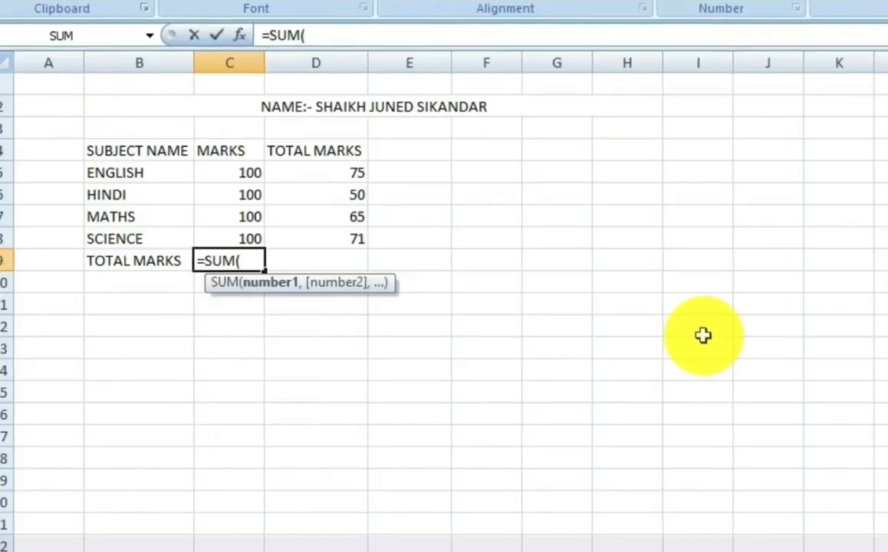
{"action": "key", "text": "Up"}
{"action": "key", "text": "Up"}
{"action": "key", "text": "Up"}
{"action": "key", "text": "Up"}
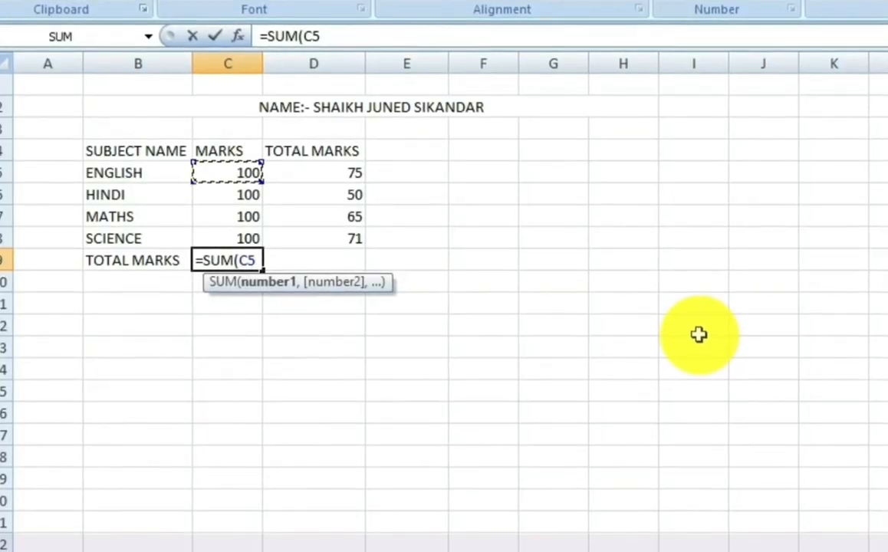
{"action": "key", "text": "shift+Down"}
{"action": "key", "text": "shift+Down"}
{"action": "key", "text": "shift+Down"}
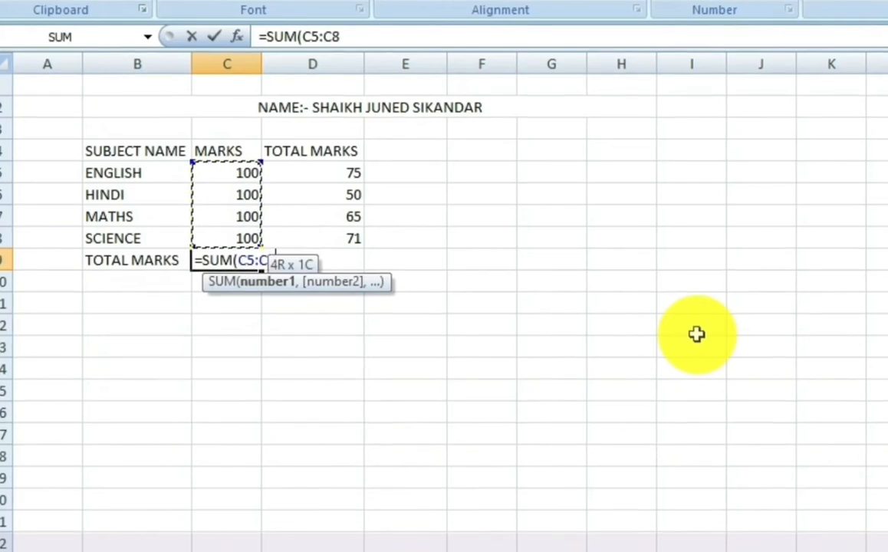
{"action": "type", "text": ")"}
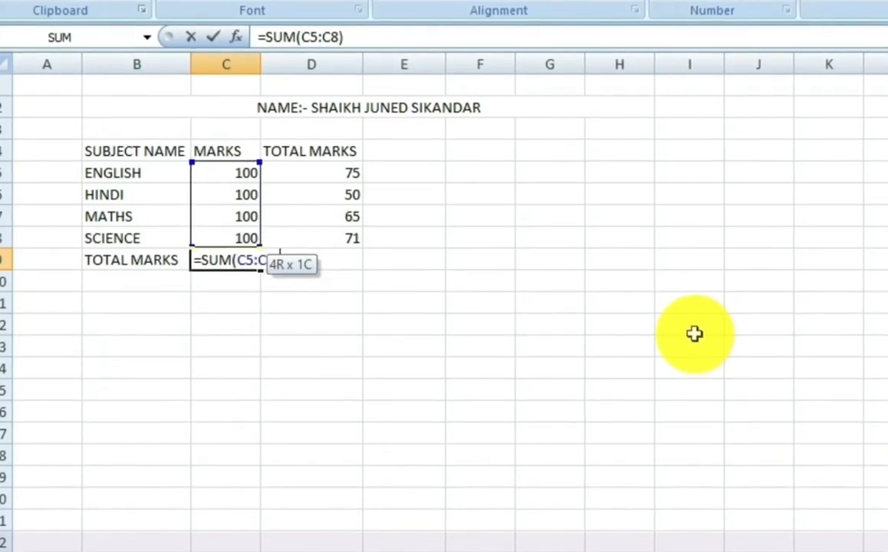
{"action": "key", "text": "Return"}
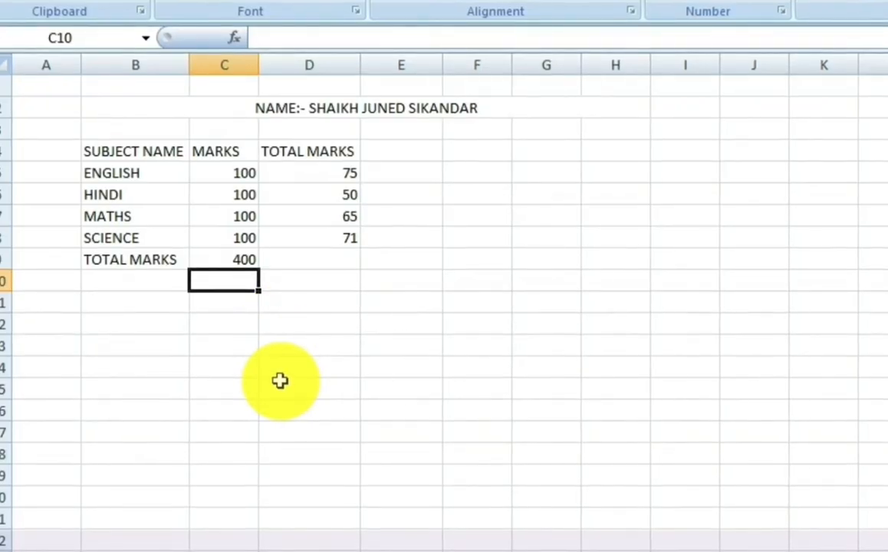
{"action": "key", "text": "Up"}
{"action": "key", "text": "Right"}
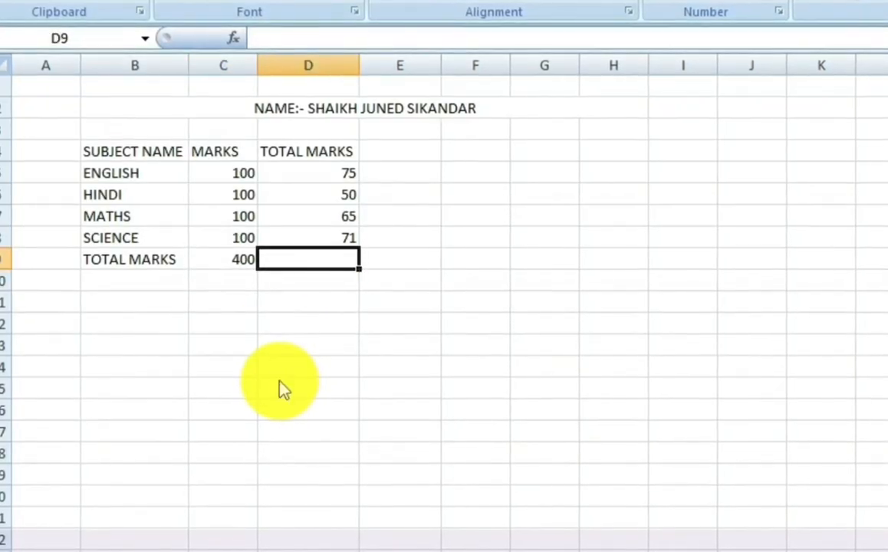
Step: Put =SUM(D5:D8) in D9, giving 261
{"action": "type", "text": "=SUM("}
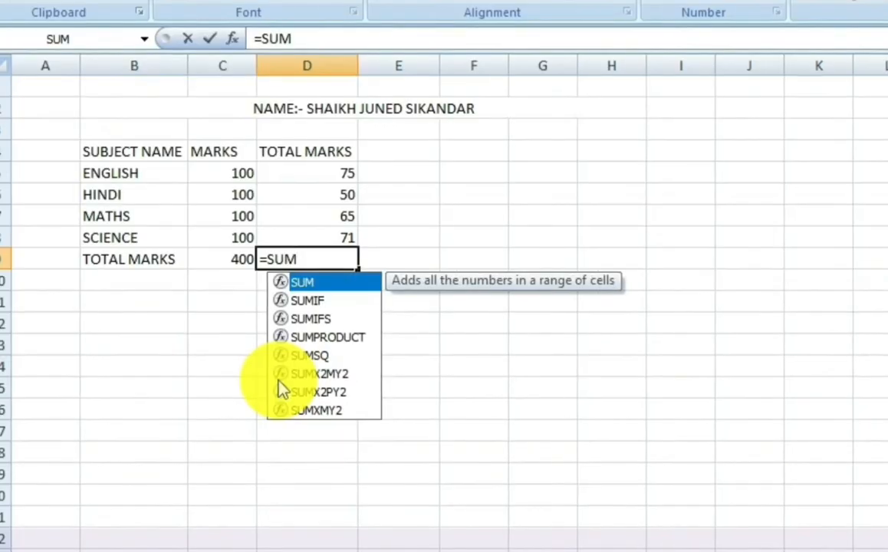
{"action": "key", "text": "Up"}
{"action": "key", "text": "Up"}
{"action": "key", "text": "Up"}
{"action": "key", "text": "Up"}
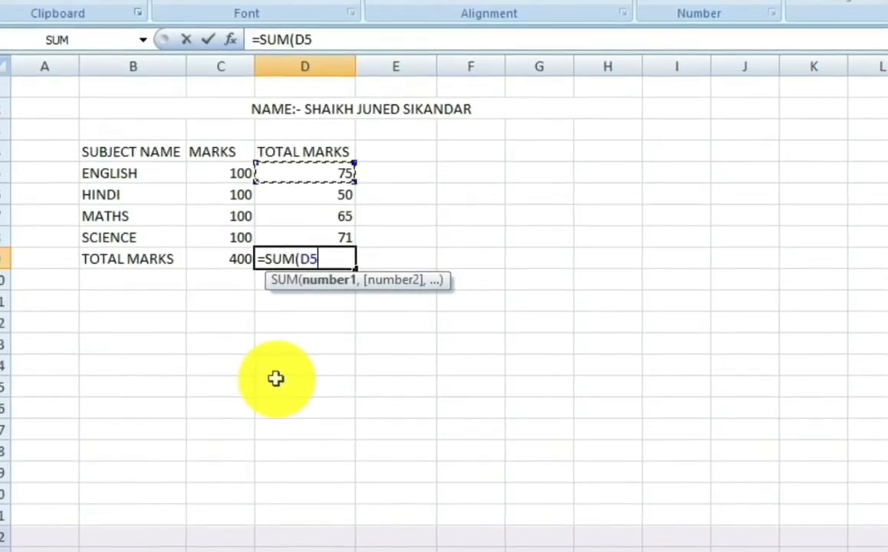
{"action": "key", "text": "shift+Down"}
{"action": "key", "text": "shift+Down"}
{"action": "key", "text": "shift+Down"}
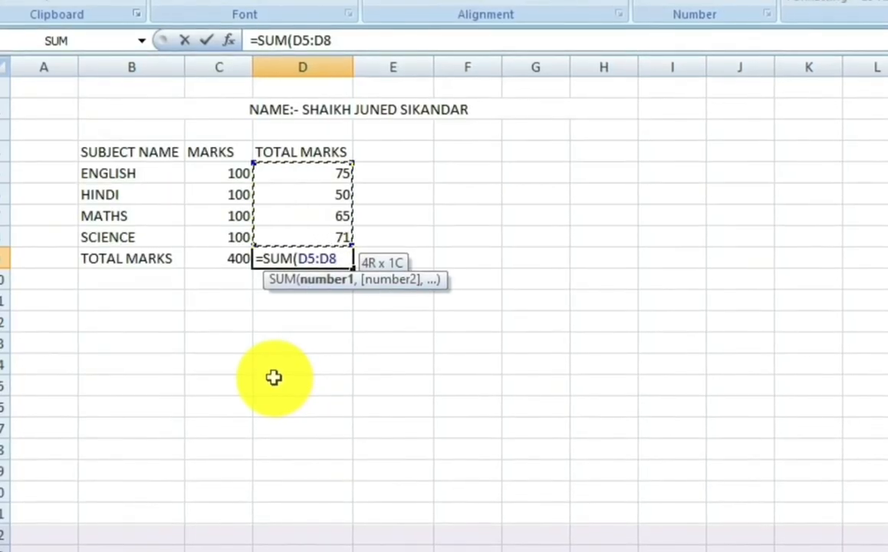
{"action": "left_click", "coordinate": [390, 230]}
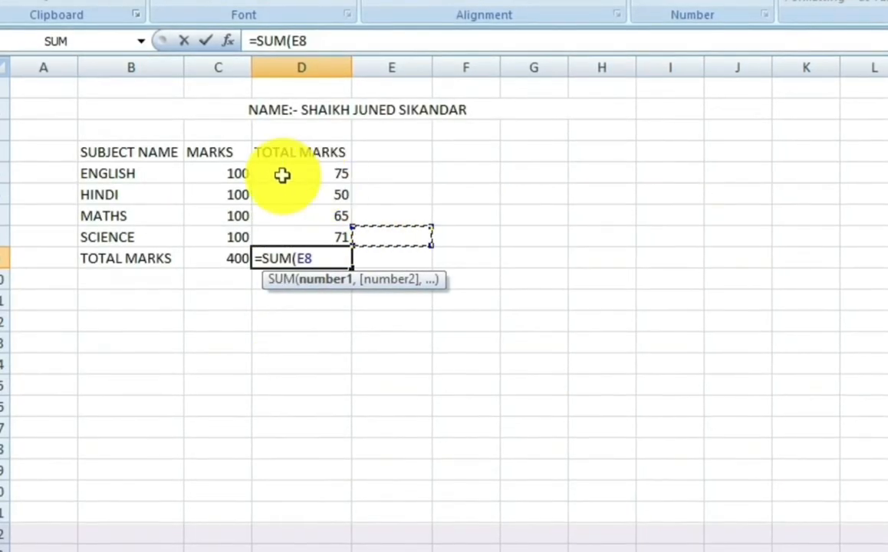
{"action": "left_click_drag", "start_coordinate": [280, 174], "coordinate": [313, 241]}
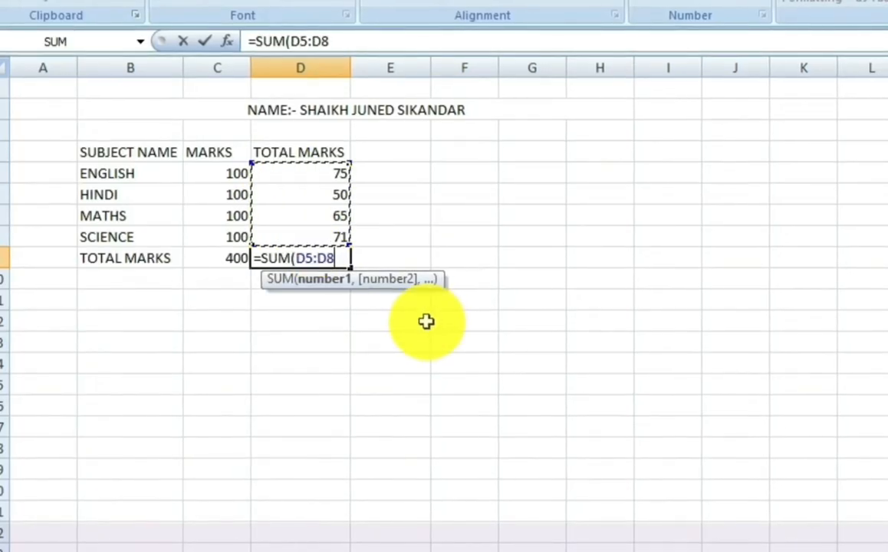
{"action": "type", "text": ")"}
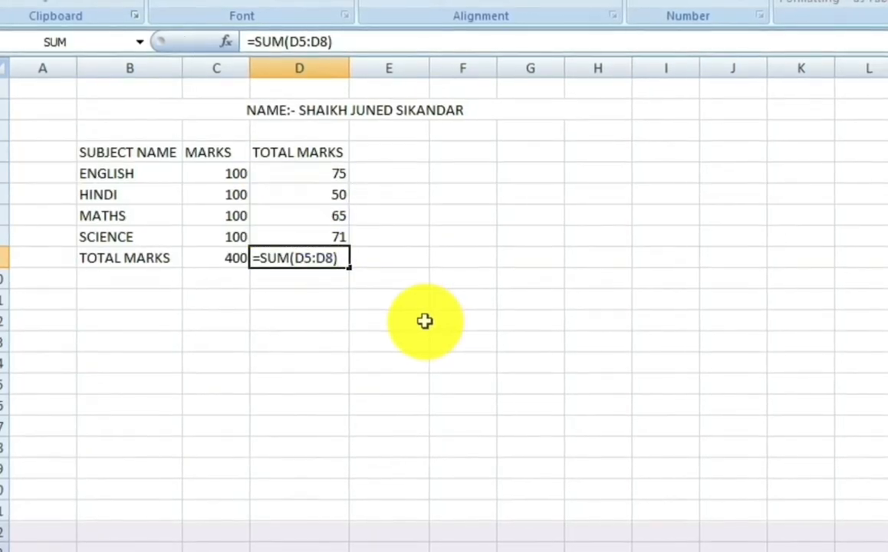
{"action": "key", "text": "Return"}
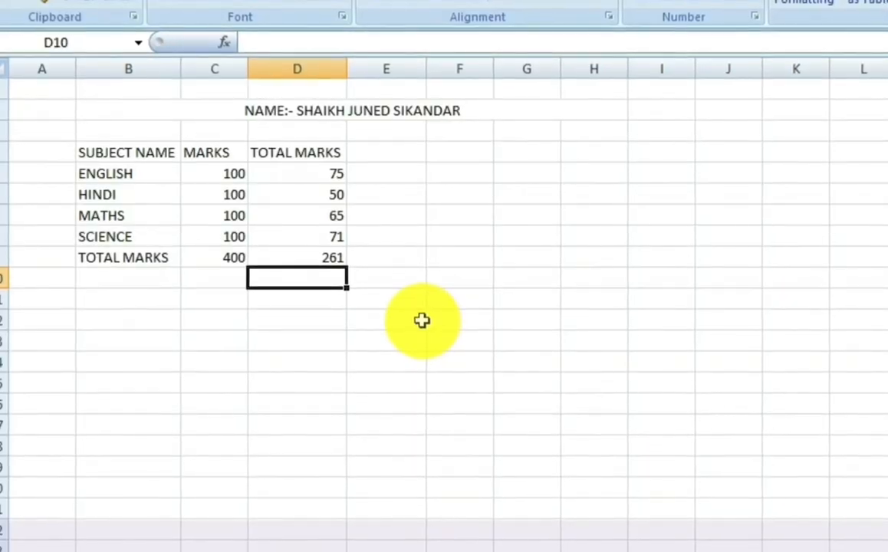
{"action": "key", "text": "Down"}
{"action": "key", "text": "Left"}
{"action": "key", "text": "Left"}
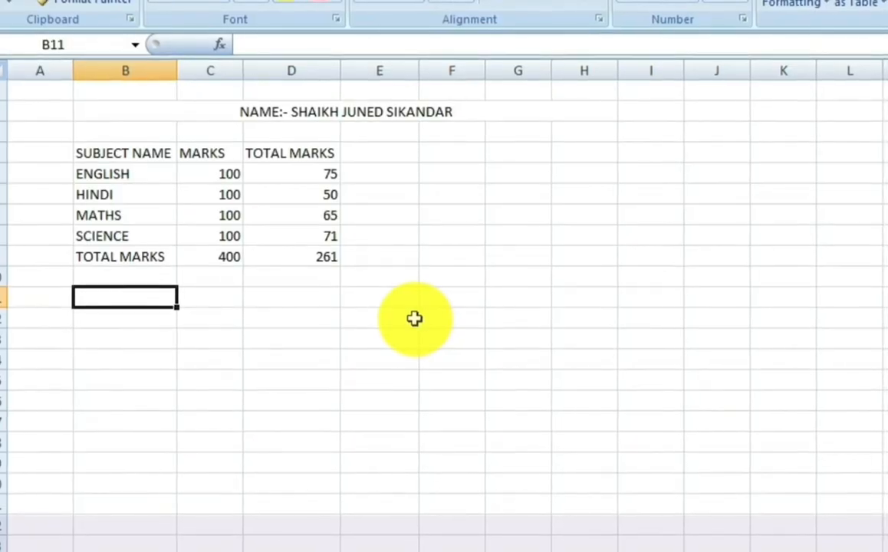
Step: Enter the headings PER%, RESULT and GRADE in B11:D11
{"action": "type", "text": "PER%"}
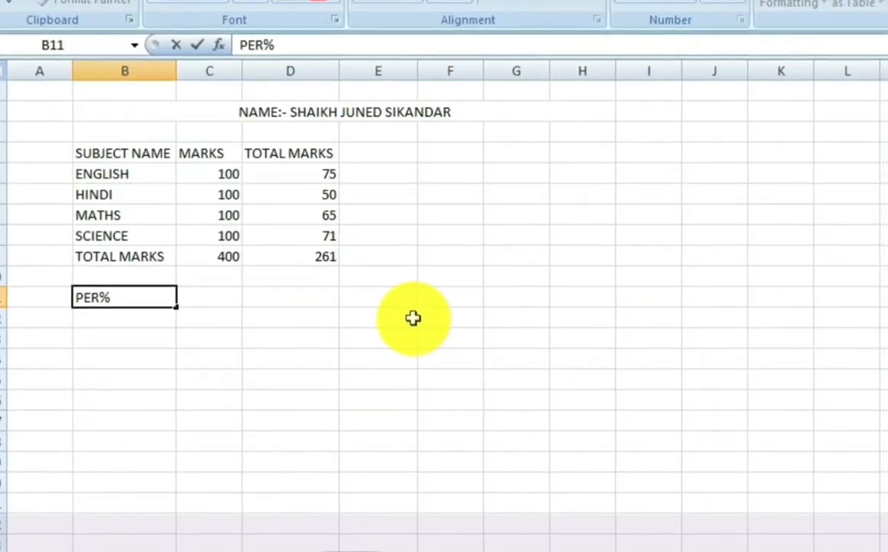
{"action": "key", "text": "Tab"}
{"action": "type", "text": "RESUK"}
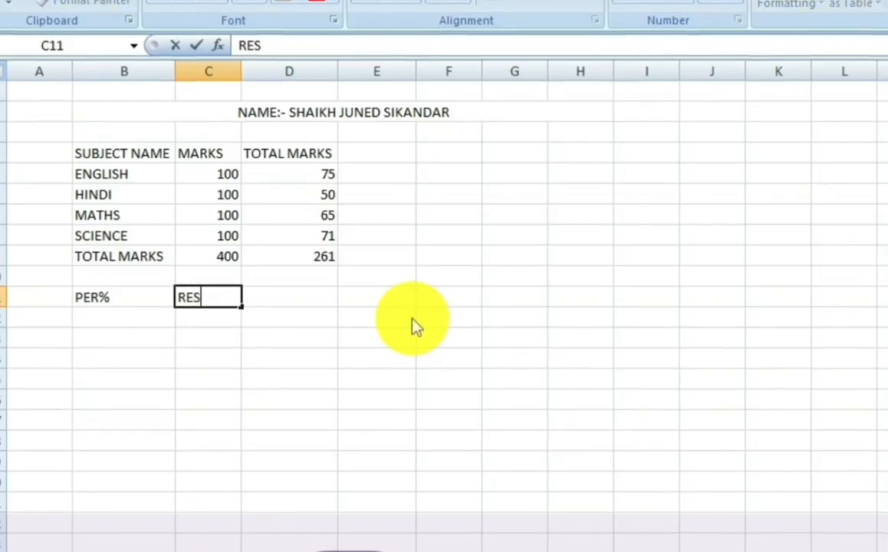
{"action": "key", "text": "BackSpace"}
{"action": "key", "text": "BackSpace"}
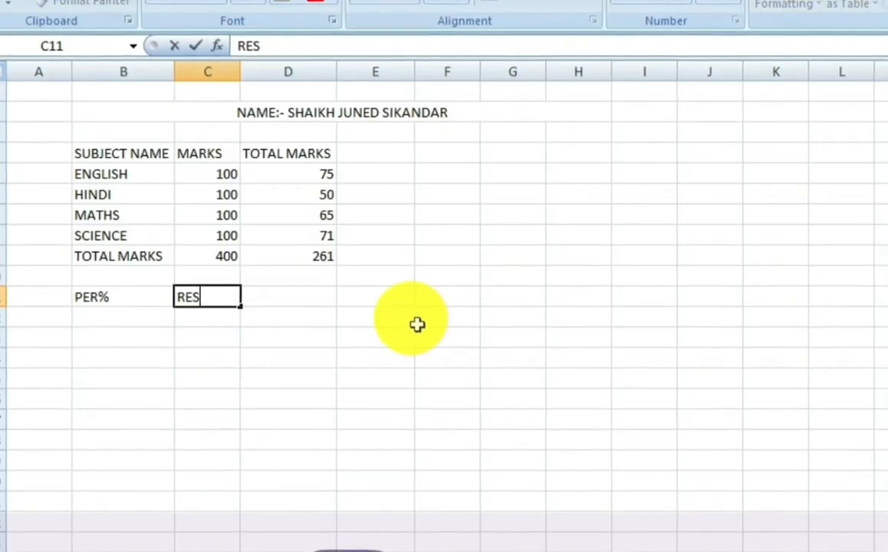
{"action": "type", "text": "ULT"}
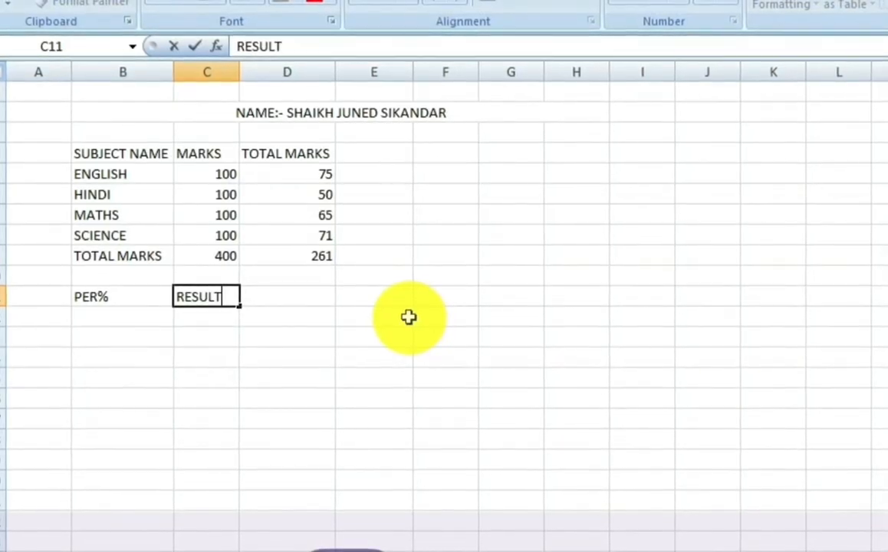
{"action": "key", "text": "Tab"}
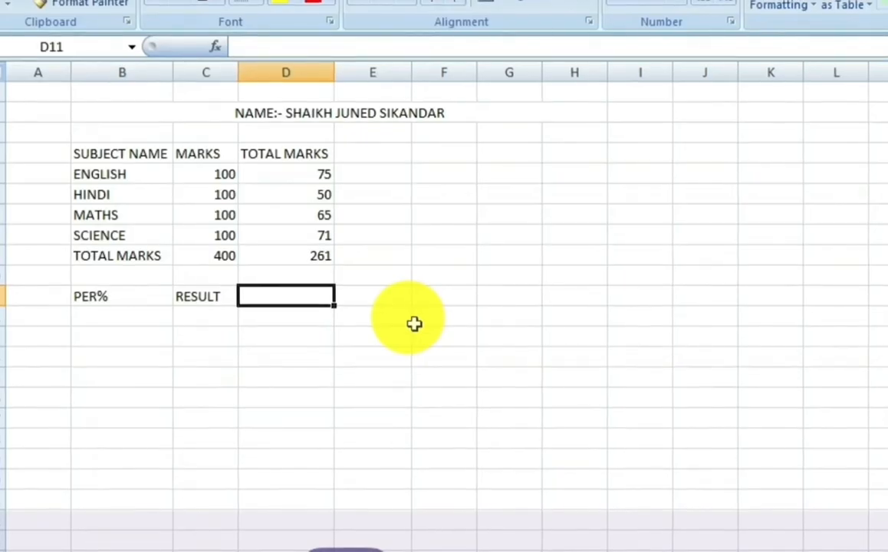
{"action": "type", "text": "GRADE"}
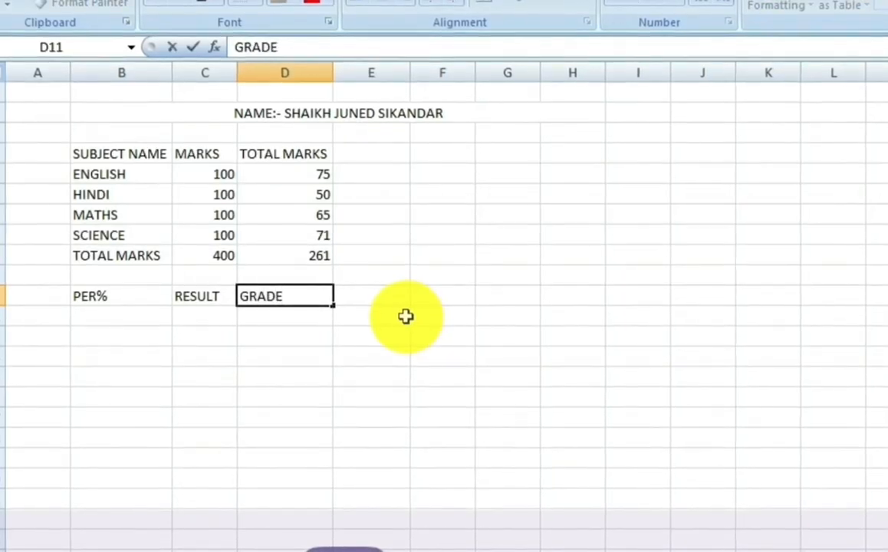
{"action": "key", "text": "Left"}
{"action": "key", "text": "Left"}
{"action": "key", "text": "Down"}
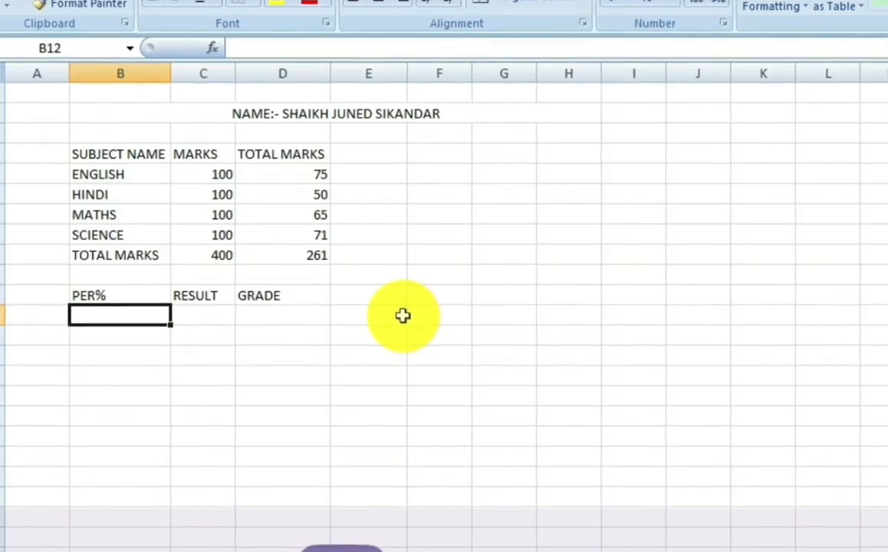
Step: Put =AVERAGE(D5:D8) in B12, showing 65.25
{"action": "type", "text": "=AVERAGE"}
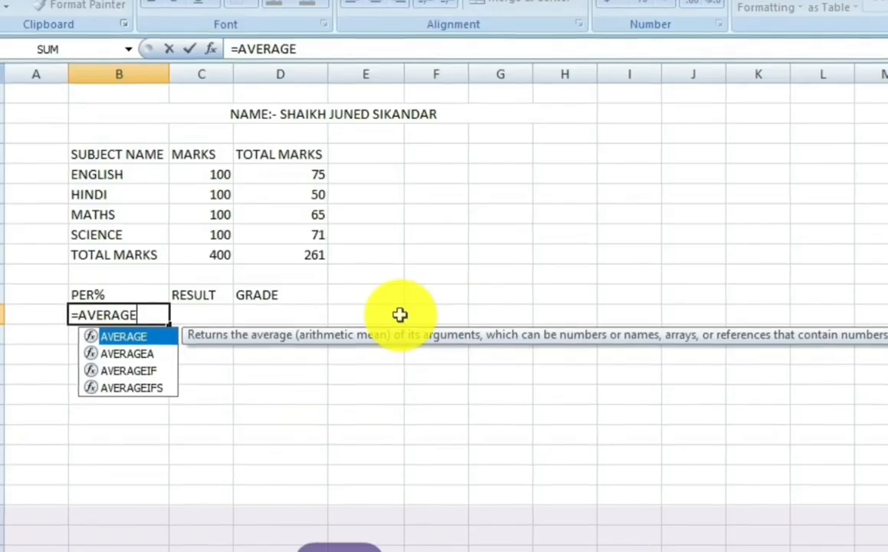
{"action": "type", "text": "("}
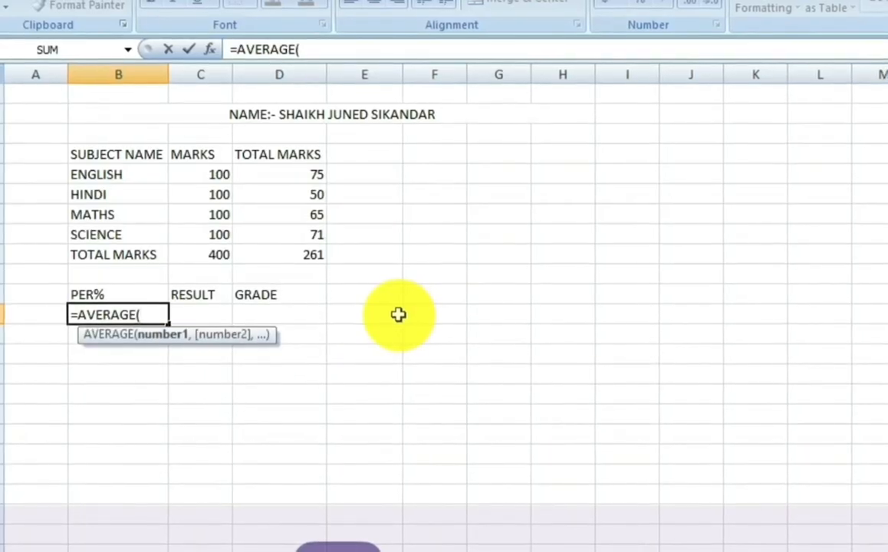
{"action": "key", "text": "Right"}
{"action": "key", "text": "Right"}
{"action": "key", "text": "Up"}
{"action": "key", "text": "Up"}
{"action": "key", "text": "Up"}
{"action": "key", "text": "Up"}
{"action": "key", "text": "Up"}
{"action": "key", "text": "Up"}
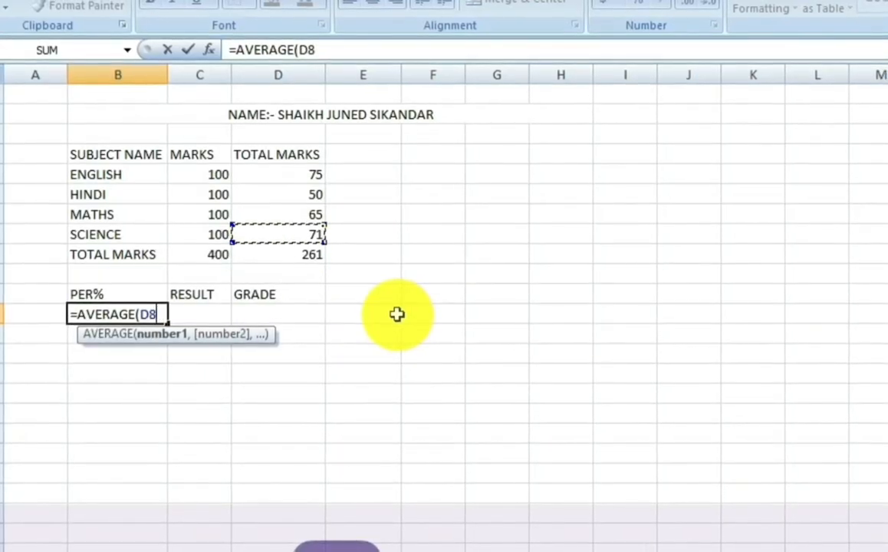
{"action": "key", "text": "Up"}
{"action": "key", "text": "shift+Down"}
{"action": "key", "text": "shift+Down"}
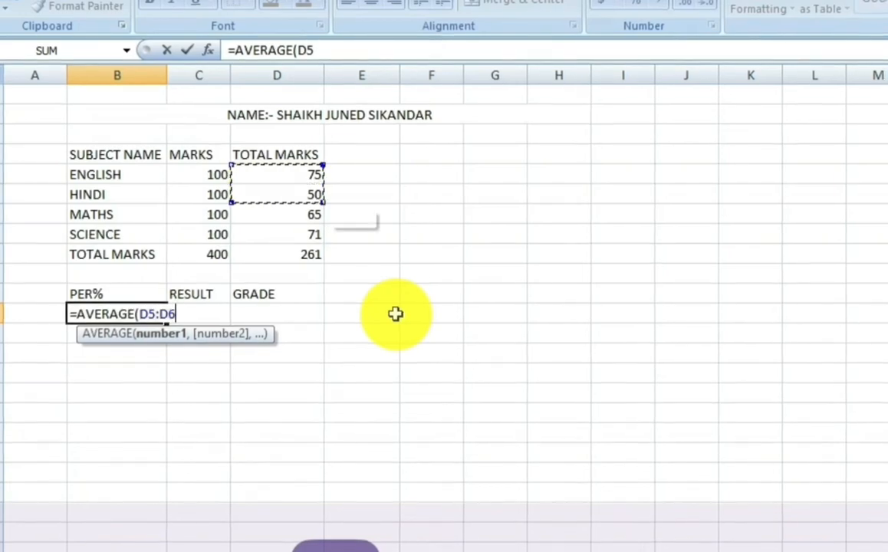
{"action": "key", "text": "shift+Down"}
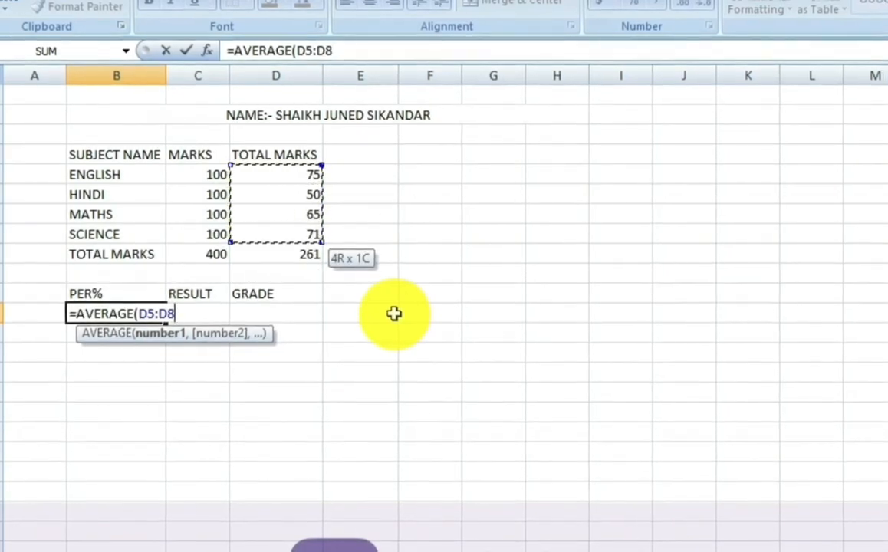
{"action": "type", "text": ")"}
{"action": "key", "text": "Return"}
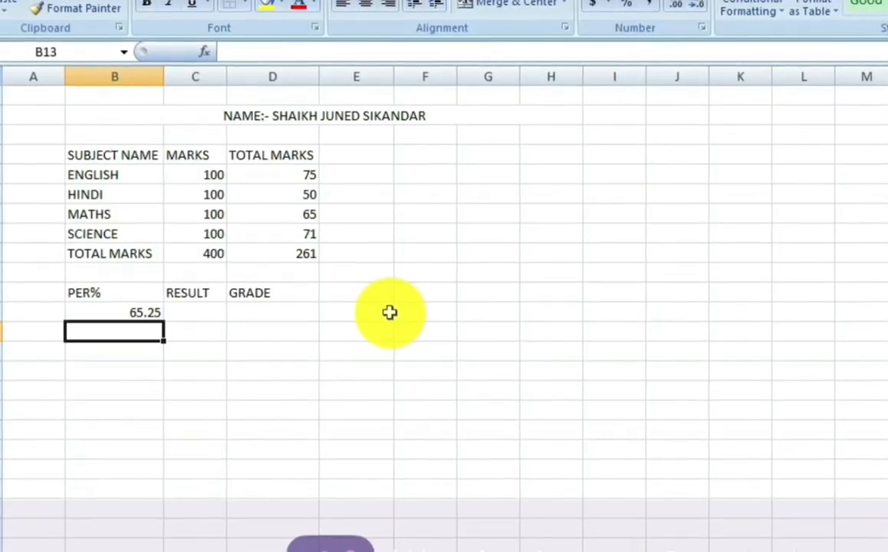
{"action": "key", "text": "Up"}
{"action": "key", "text": "Right"}
Step: In C12, begin the formula =IF(D5<33,"FAIL" testing the English mark
{"action": "type", "text": "="}
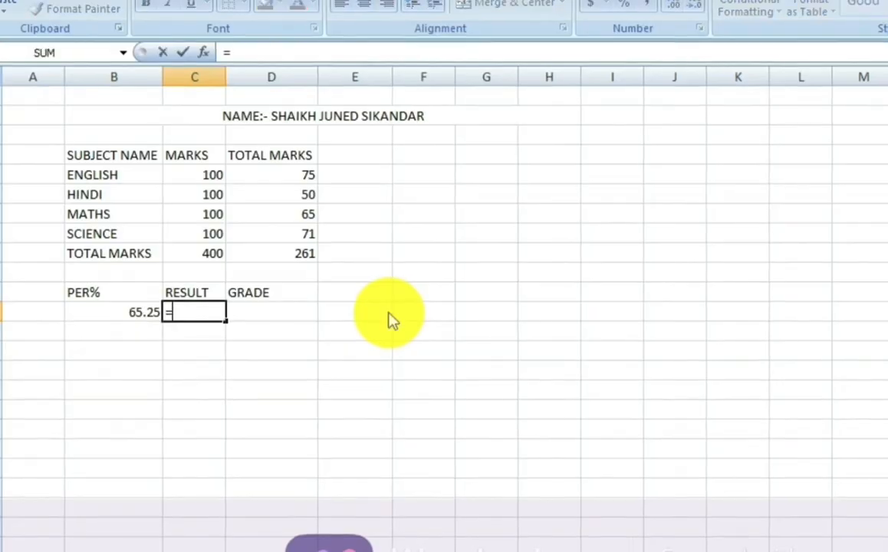
{"action": "type", "text": "IF("}
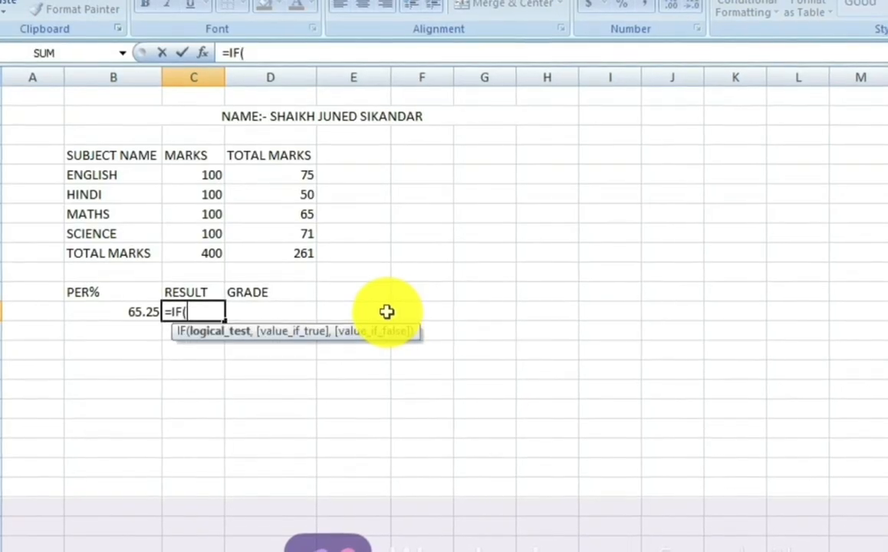
{"action": "key", "text": "Up"}
{"action": "key", "text": "Up"}
{"action": "key", "text": "Up"}
{"action": "key", "text": "Up"}
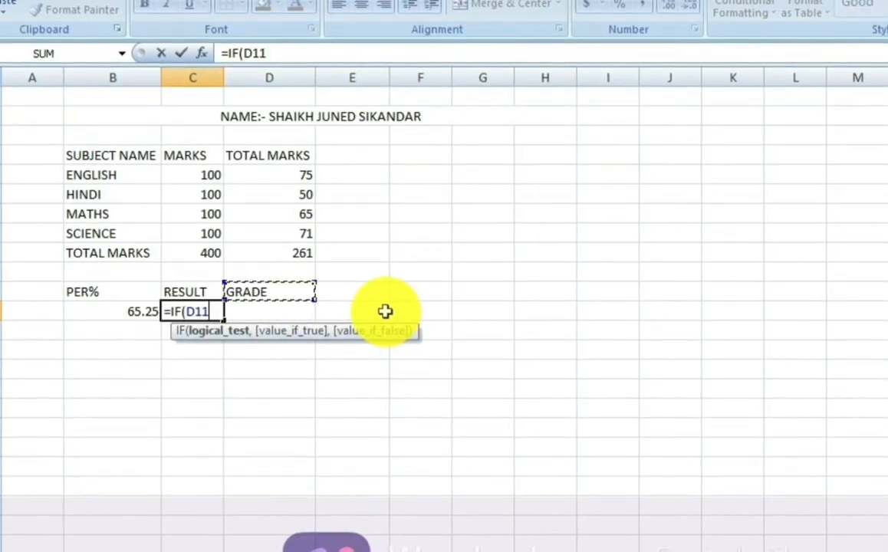
{"action": "key", "text": "Up"}
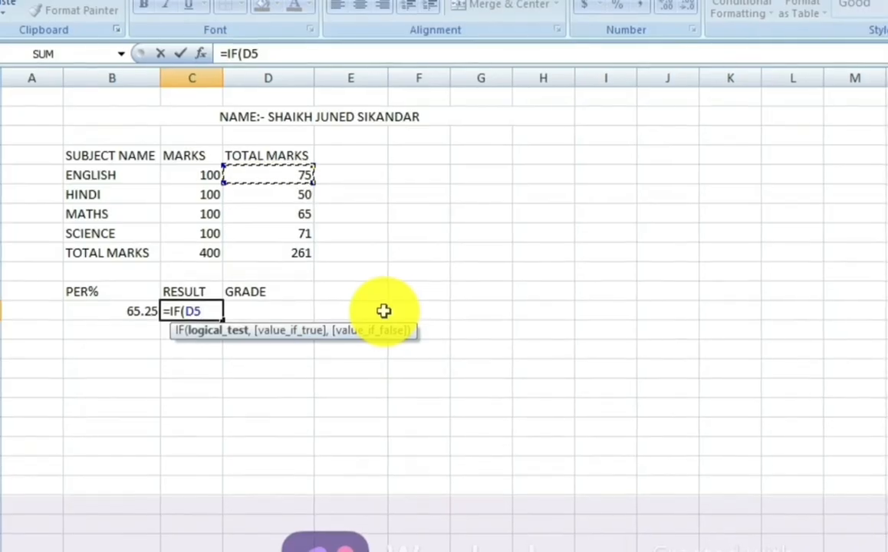
{"action": "type", "text": "<33"}
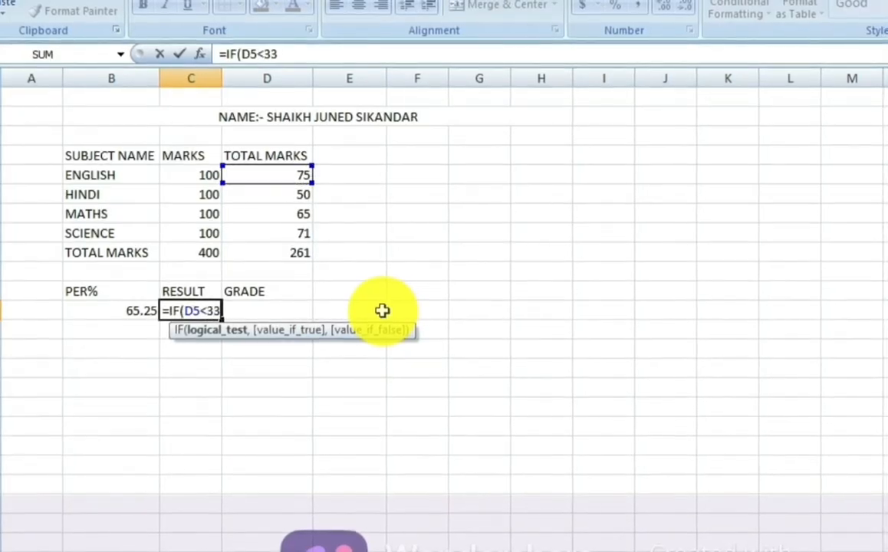
{"action": "type", "text": ","}
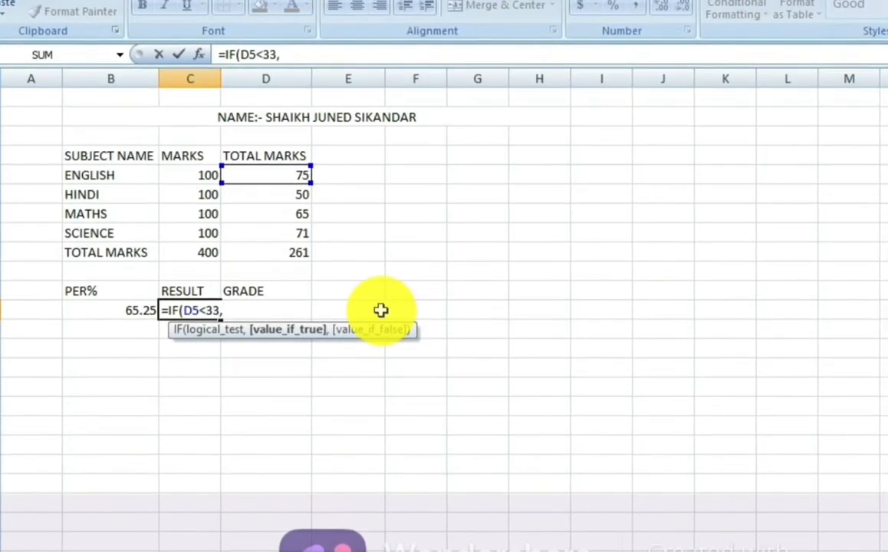
{"action": "type", "text": "\"FAIL"}
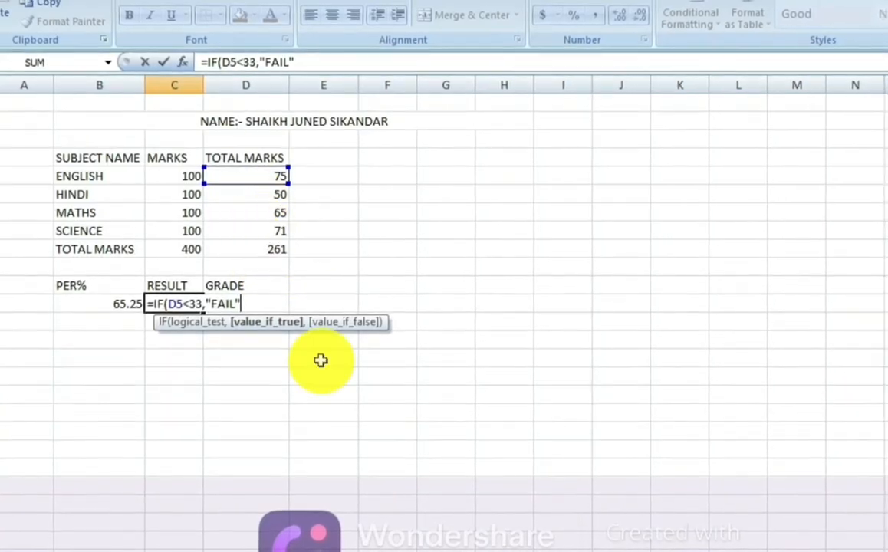
Step: Nest further IF checks so D6, D7 or D8 below 33 gives "FAIL", otherwise "PASS"
{"action": "type", "text": "IF("}
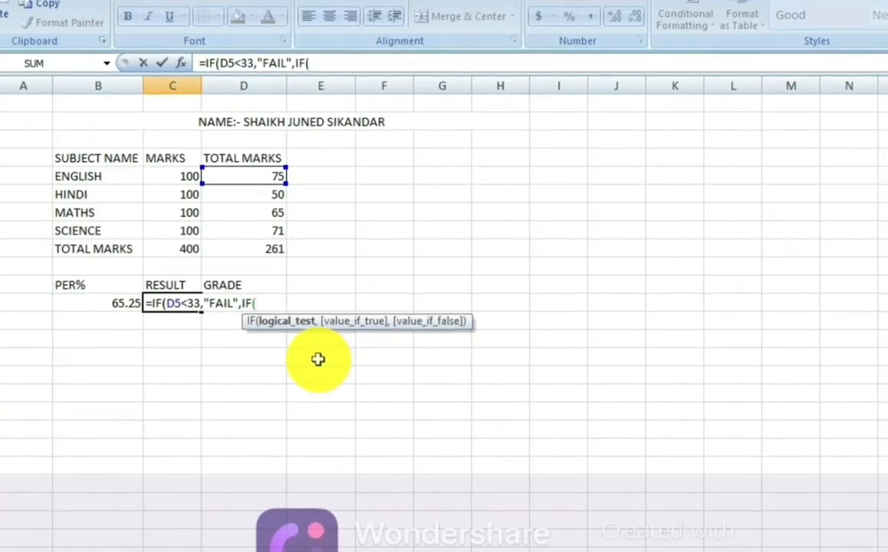
{"action": "key", "text": "Right"}
{"action": "key", "text": "Up"}
{"action": "key", "text": "Up"}
{"action": "key", "text": "Up"}
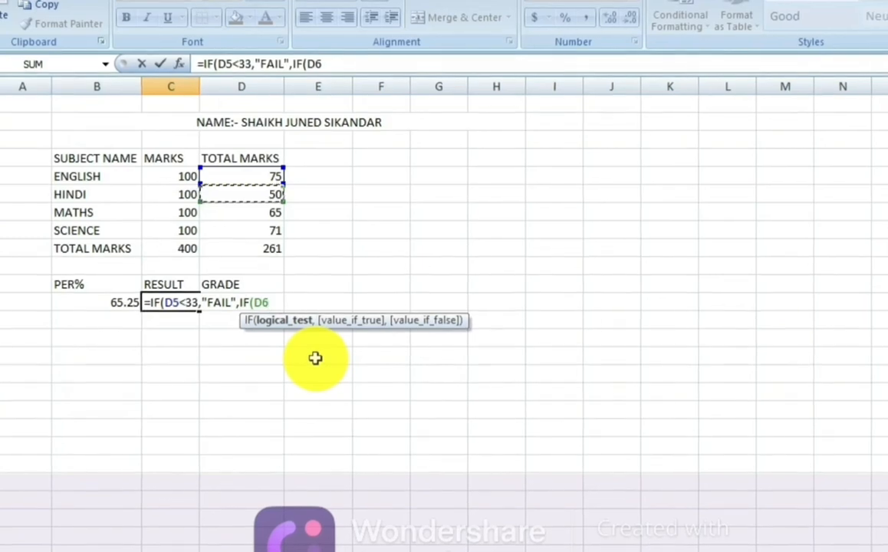
{"action": "type", "text": "<33"}
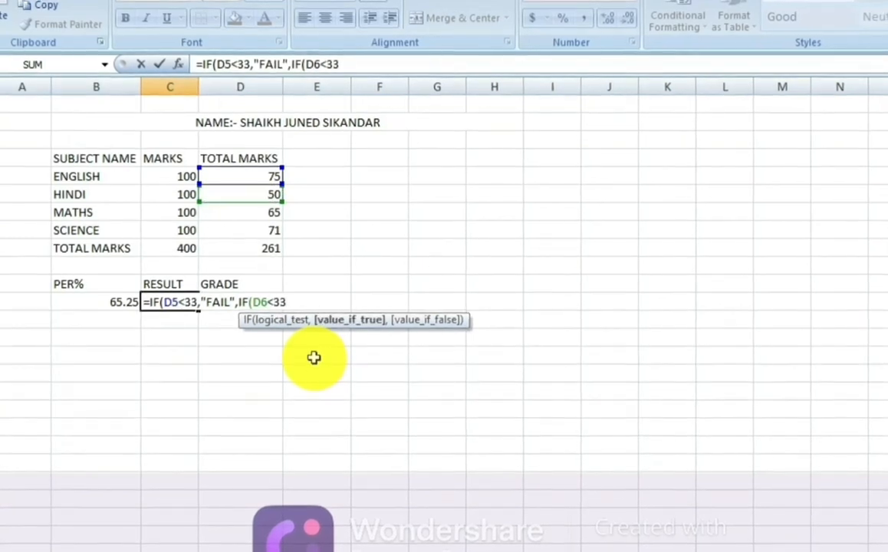
{"action": "type", "text": ","}
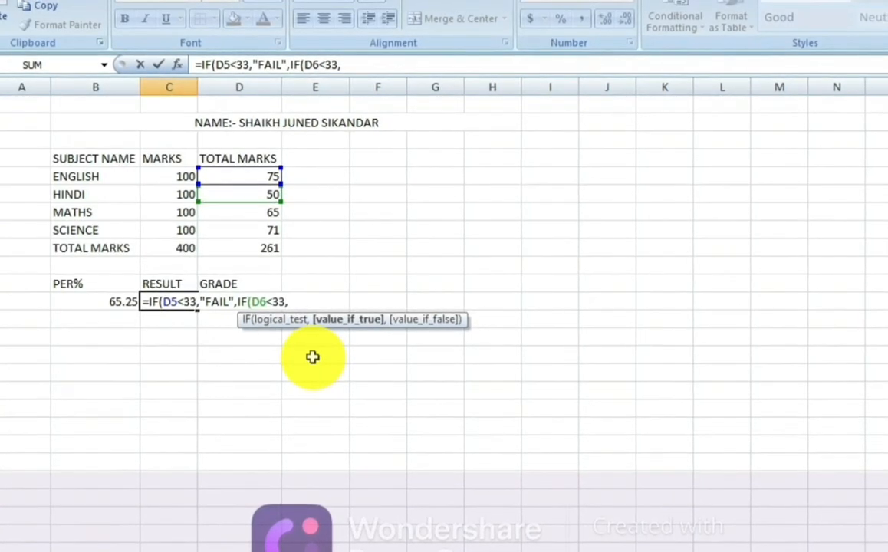
{"action": "type", "text": "\"FAIL\",IF(D7<33,\"FAIL\",IF(D8<33,\"FAIL\","}
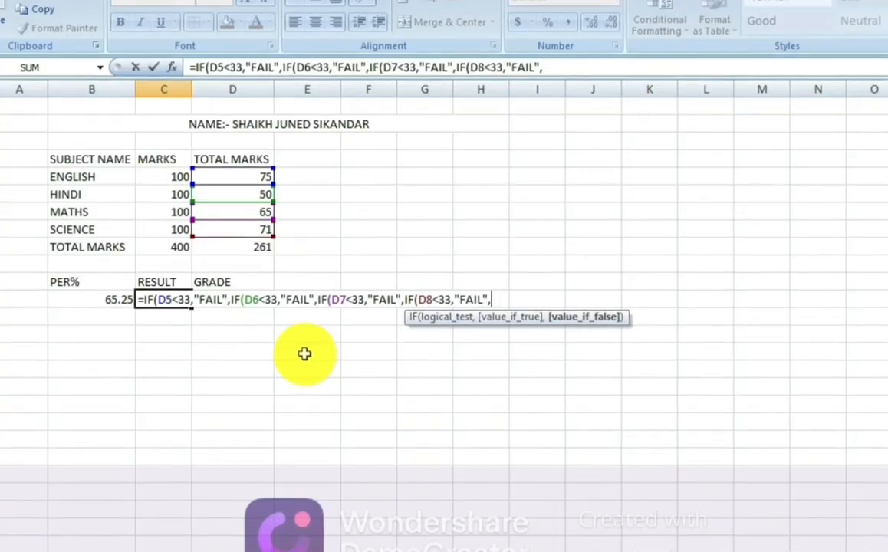
{"action": "type", "text": "\"PASS"}
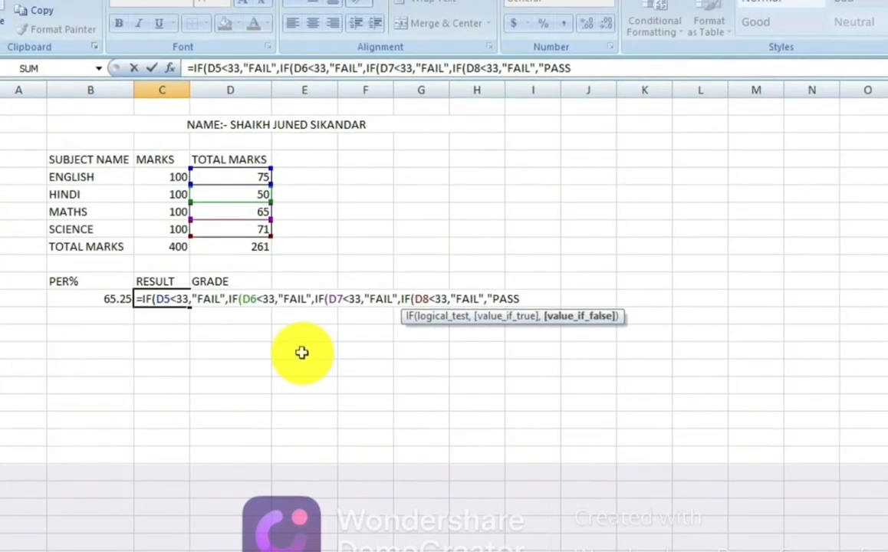
{"action": "type", "text": "\""}
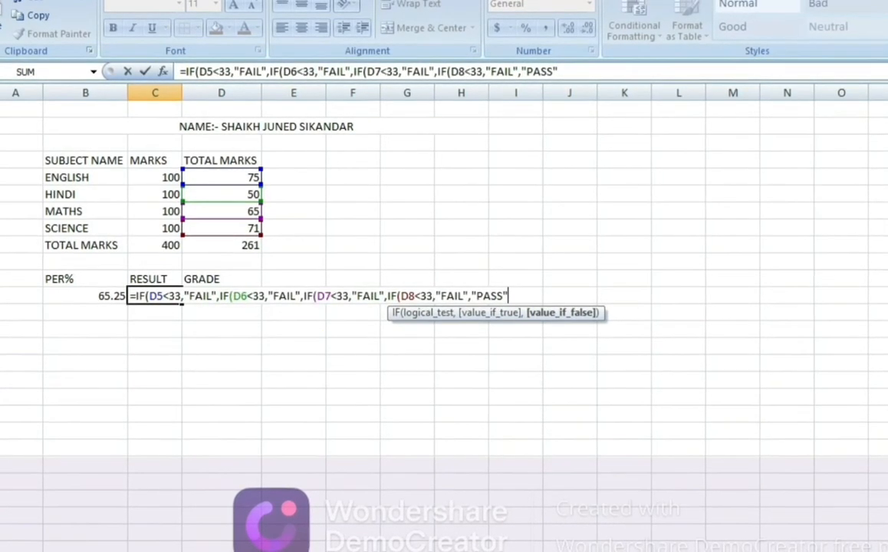
Step: Operate on the Excel window and worksheet, then cancel with Escape
{"action": "left_click", "coordinate": [535, 1]}
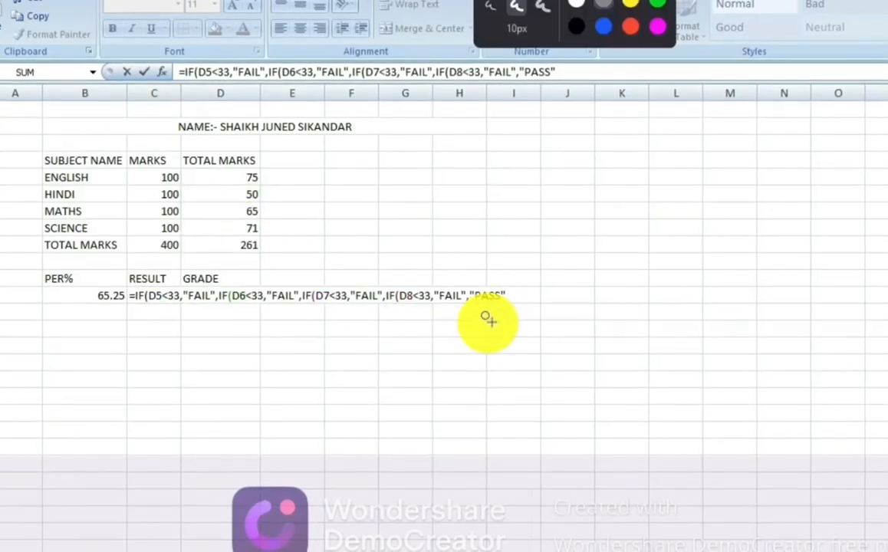
{"action": "left_click", "coordinate": [585, 34]}
{"action": "mouse_move", "coordinate": [418, 269]}
{"action": "left_mouse_down"}
{"action": "mouse_move", "coordinate": [412, 259]}
{"action": "mouse_move", "coordinate": [380, 352]}
{"action": "left_mouse_up"}
{"action": "left_click_drag", "start_coordinate": [311, 239], "coordinate": [293, 341]}
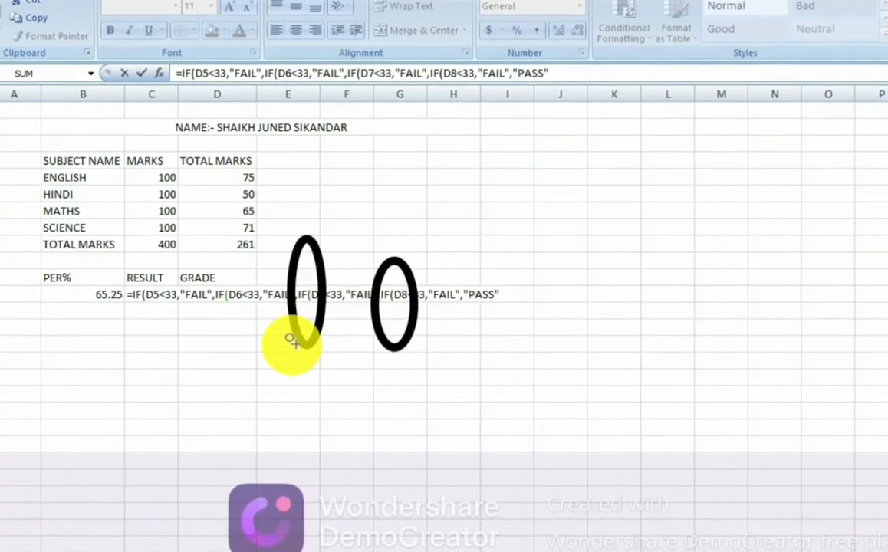
{"action": "mouse_move", "coordinate": [237, 285]}
{"action": "left_mouse_down"}
{"action": "mouse_move", "coordinate": [210, 321]}
{"action": "mouse_move", "coordinate": [224, 277]}
{"action": "left_mouse_up"}
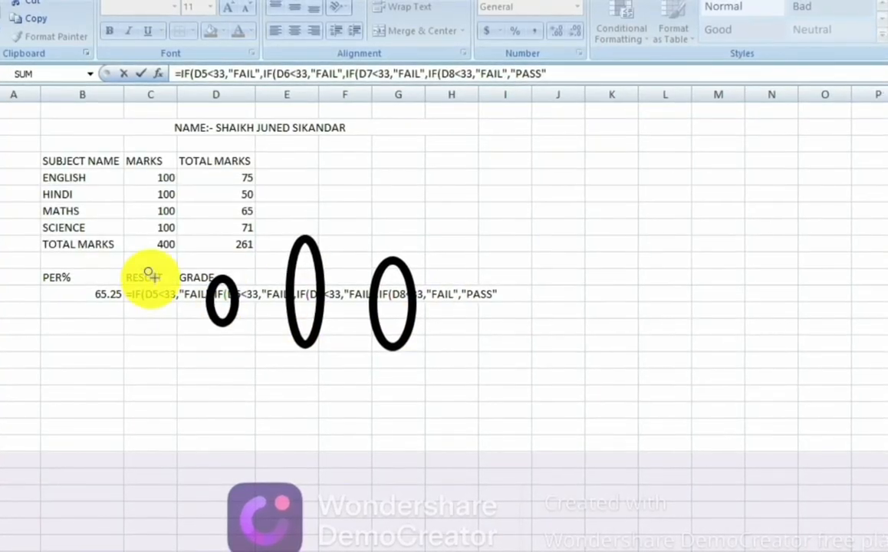
{"action": "left_click_drag", "start_coordinate": [145, 278], "coordinate": [127, 336]}
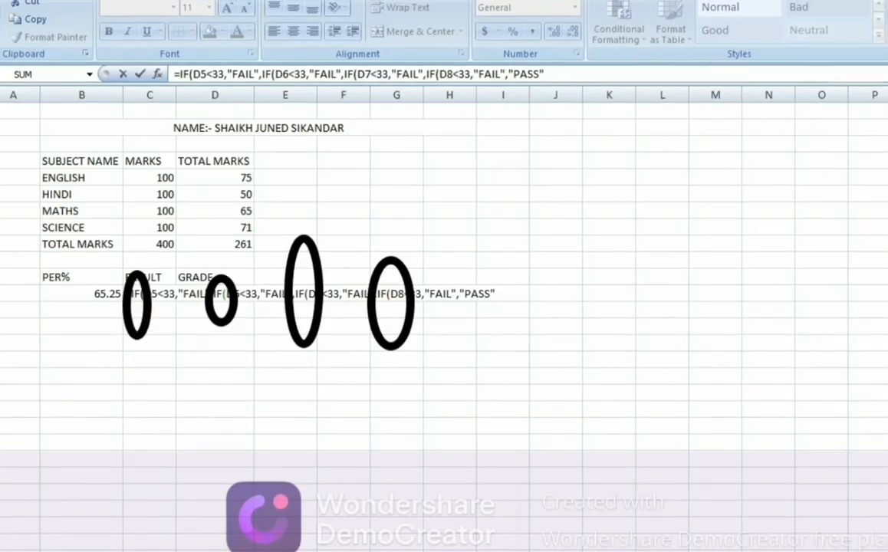
{"action": "key", "text": "Escape"}
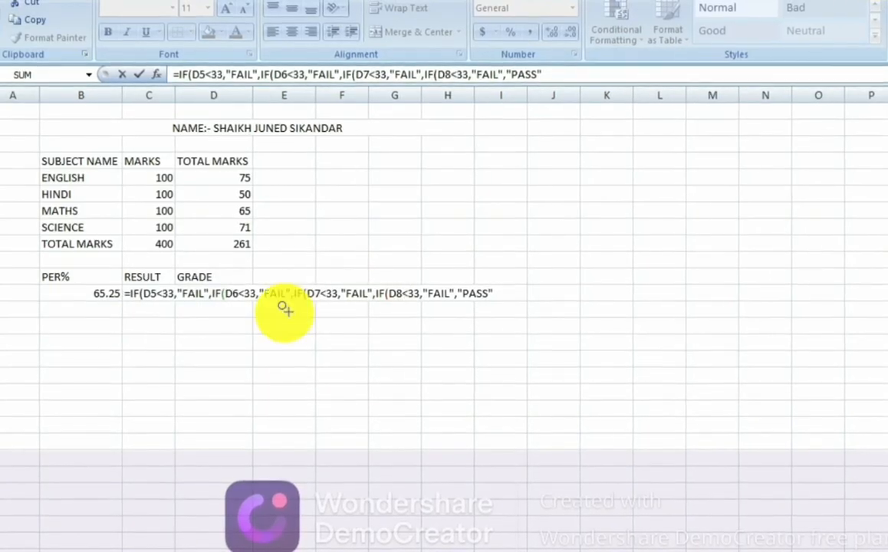
Step: Close C12's formula with three brackets after "PASS" so the cell shows PASS
{"action": "key", "text": "F2"}
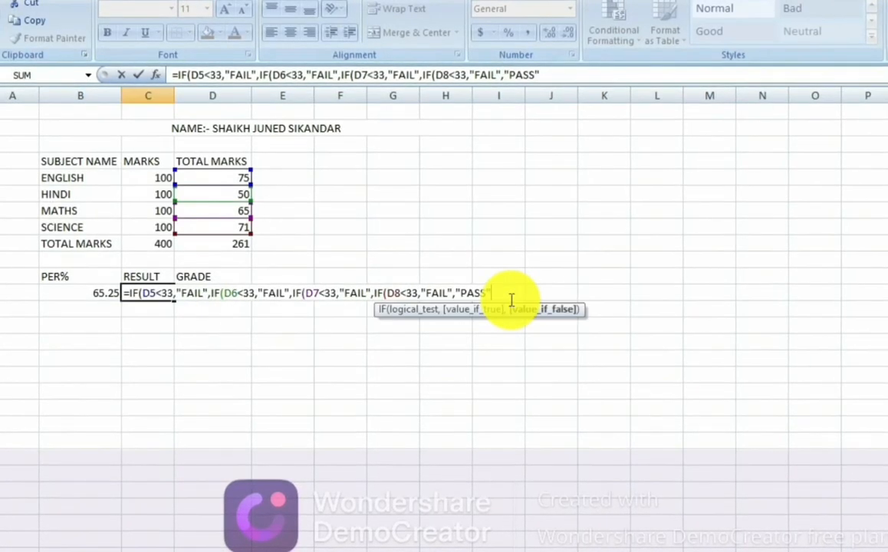
{"action": "type", "text": ")))"}
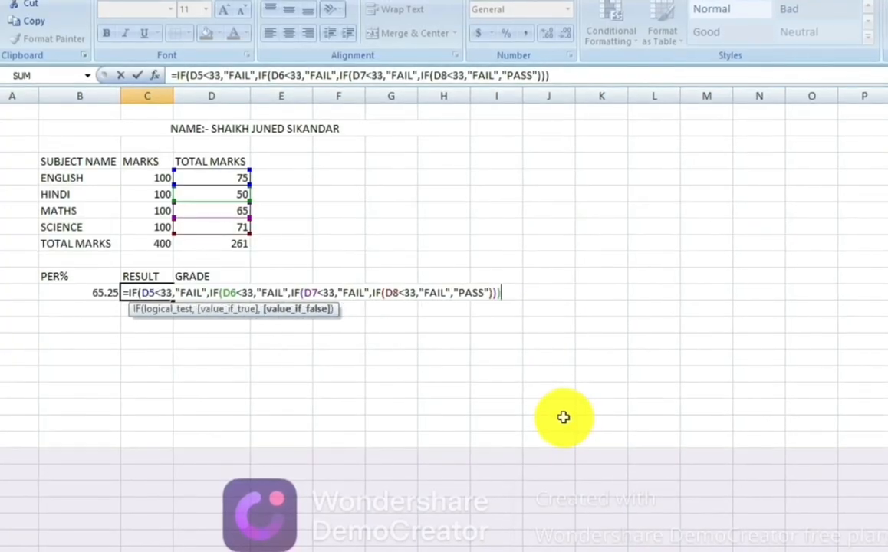
{"action": "key", "text": "Return"}
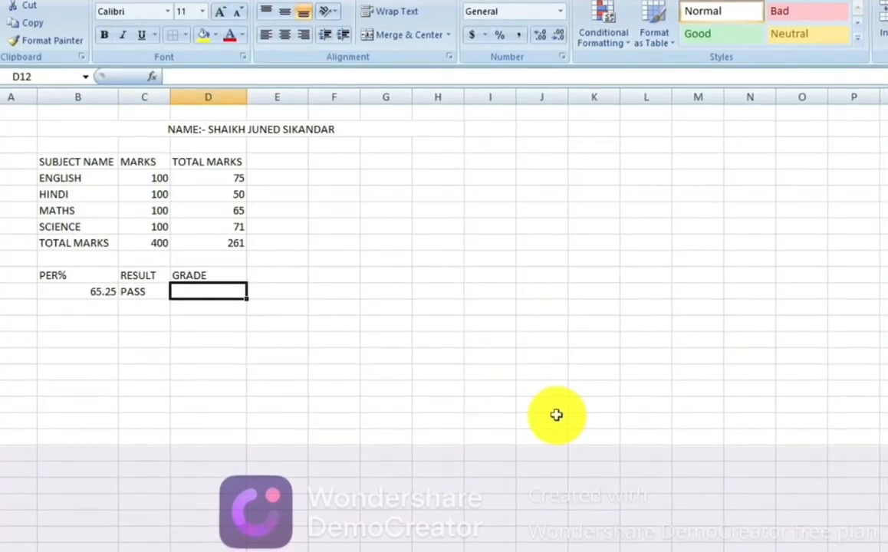
Step: In D12, enter a nested IF grading B12 at 80/70/60/50/40 thresholds as A–E, giving C
{"action": "type", "text": "=IF"}
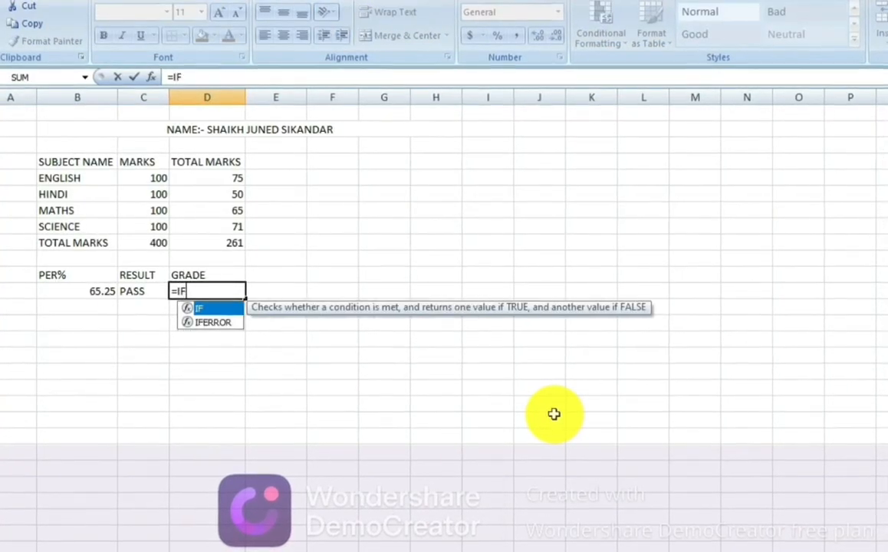
{"action": "type", "text": "("}
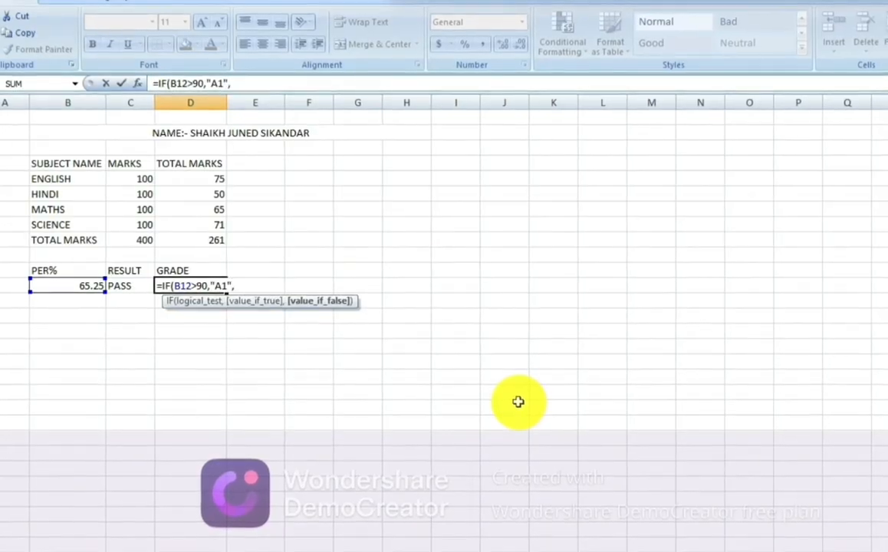
{"action": "type", "text": "IF(B12"}
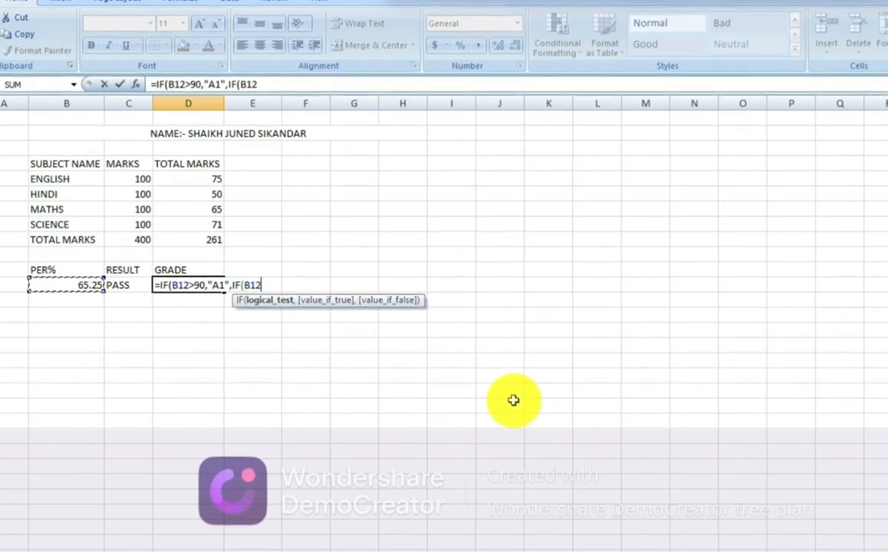
{"action": "type", "text": ">80,\"A\",IF(B12>70,\"B\",IF(B12>60,\"C\",IF(B12>50,\"D\",IF(B12>40,\"E\",\"PA"}
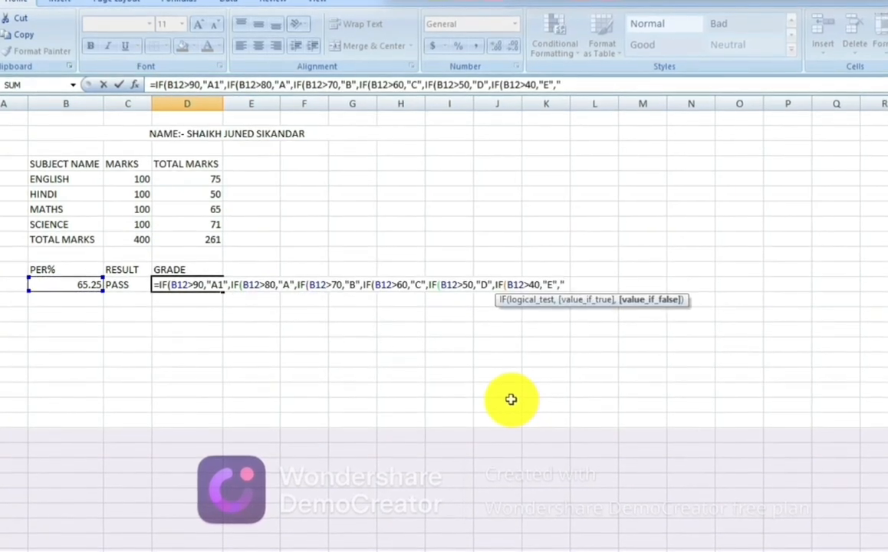
{"action": "type", "text": "SS"}
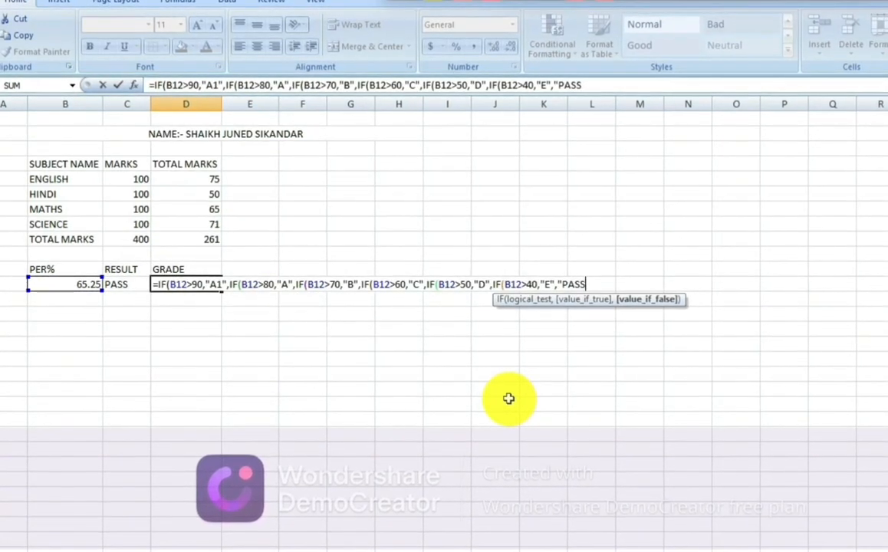
{"action": "type", "text": "\""}
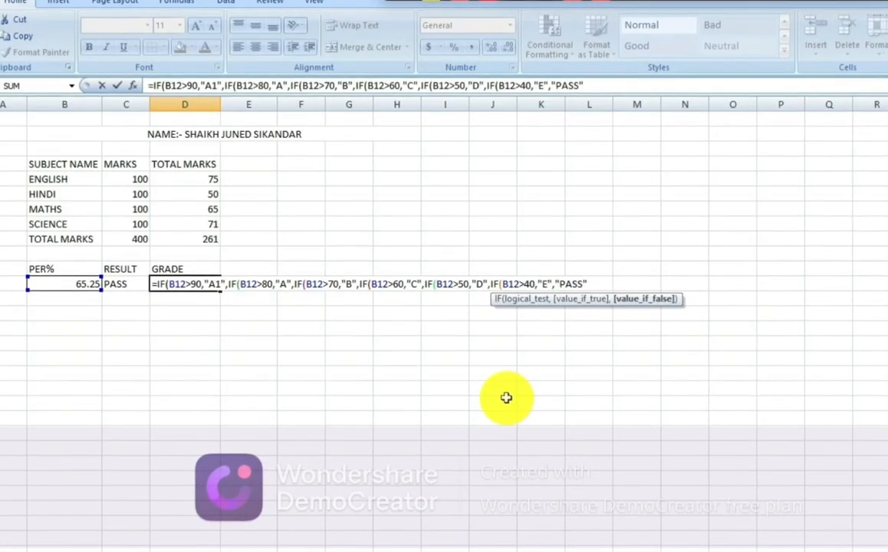
{"action": "type", "text": "))))))"}
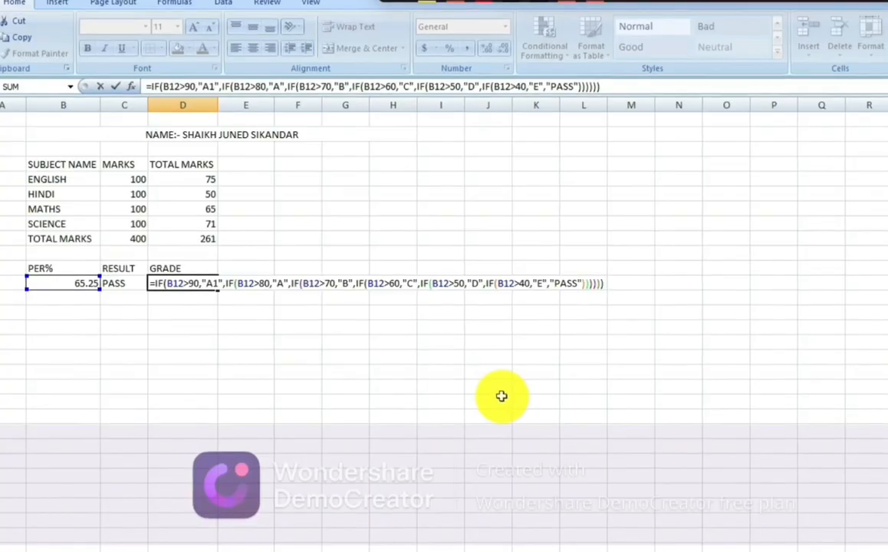
{"action": "key", "text": "Return"}
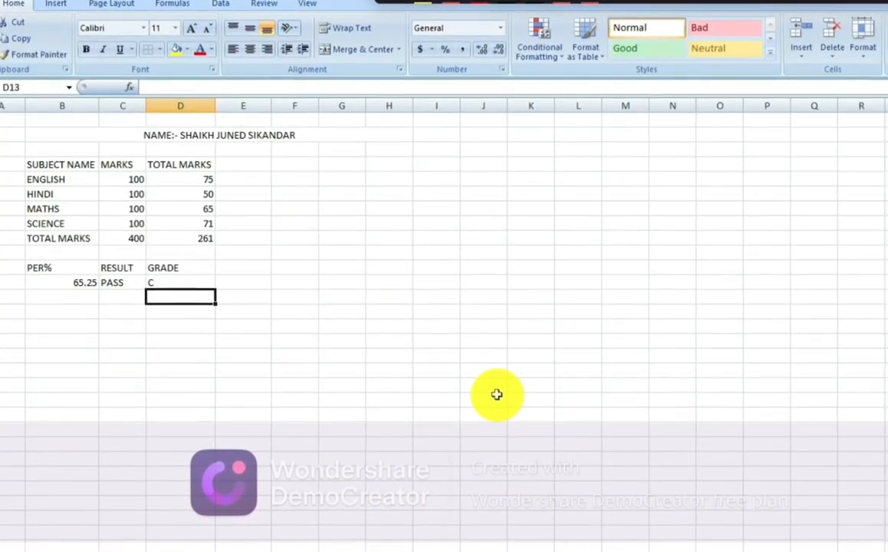
Step: Apply All Borders to title B2, the marks table B4:D9 and the result block B11:D12
{"action": "left_click", "coordinate": [115, 135]}
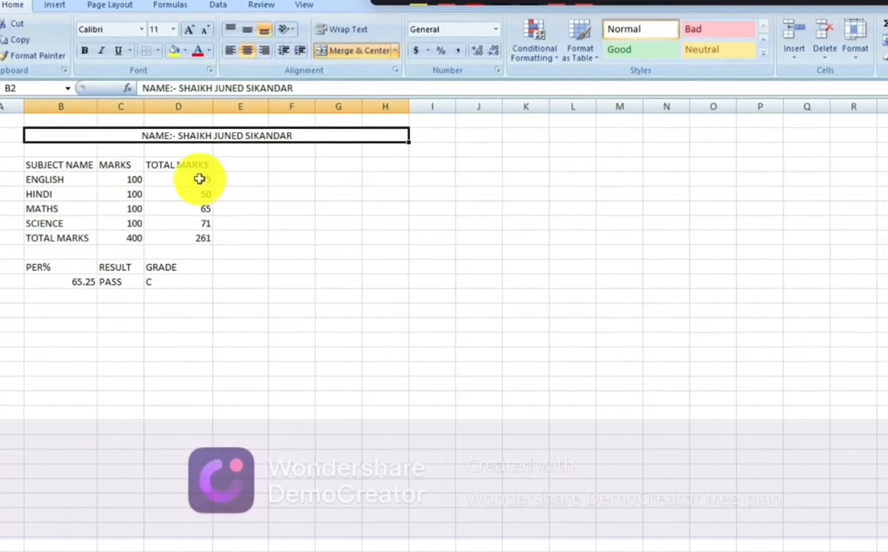
{"action": "left_click", "coordinate": [156, 52]}
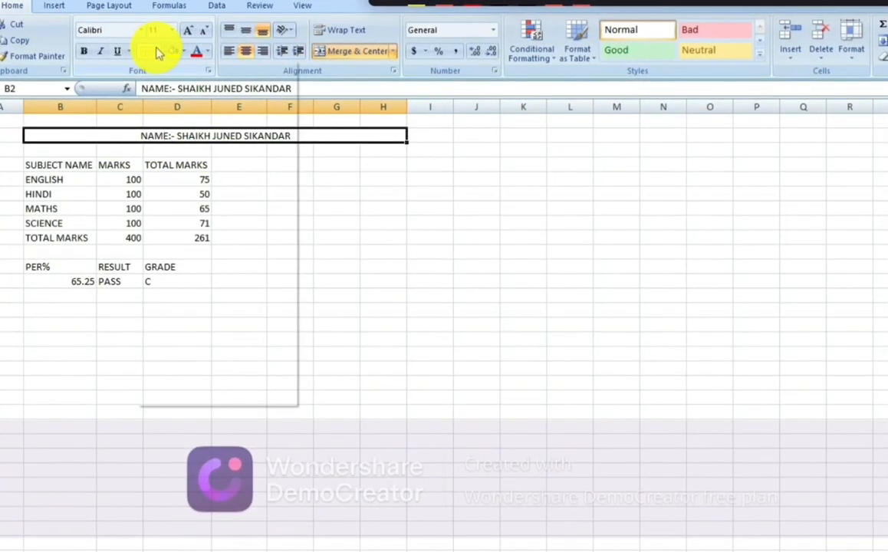
{"action": "left_click", "coordinate": [203, 168]}
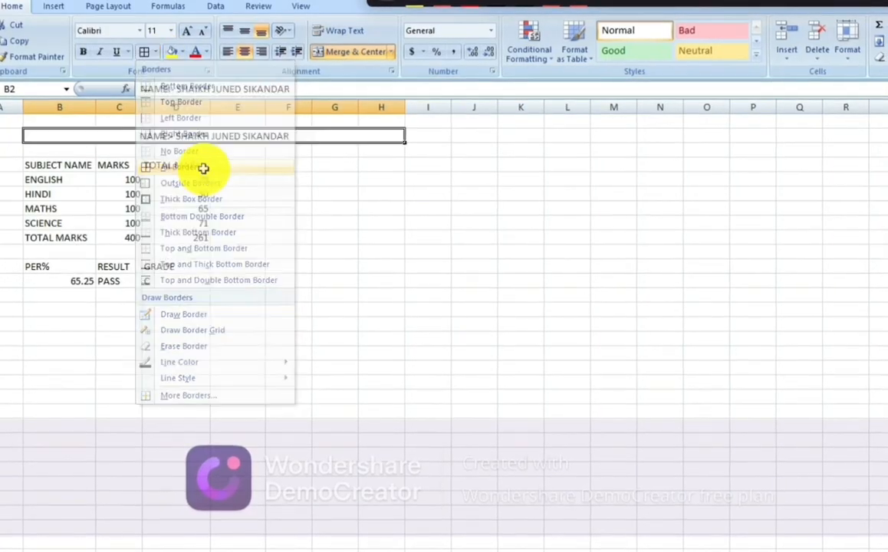
{"action": "left_click_drag", "start_coordinate": [49, 161], "coordinate": [162, 234]}
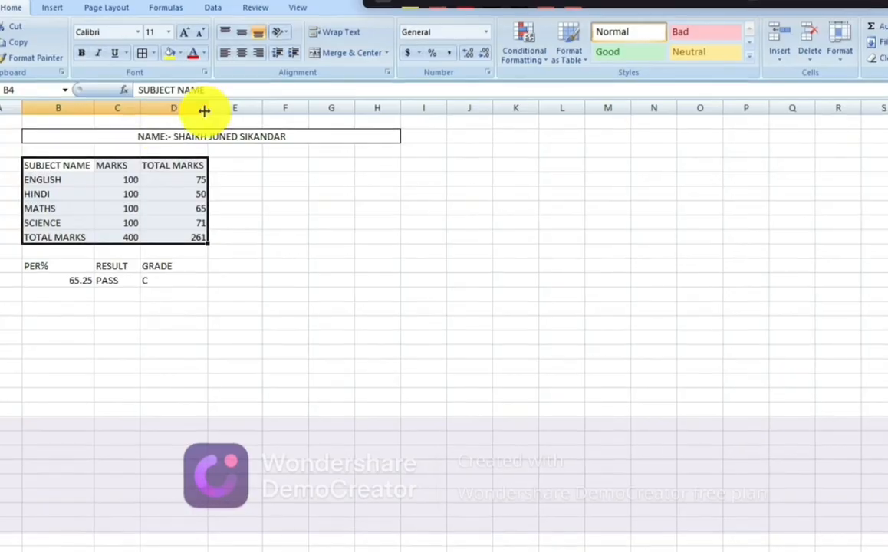
{"action": "left_click", "coordinate": [152, 52]}
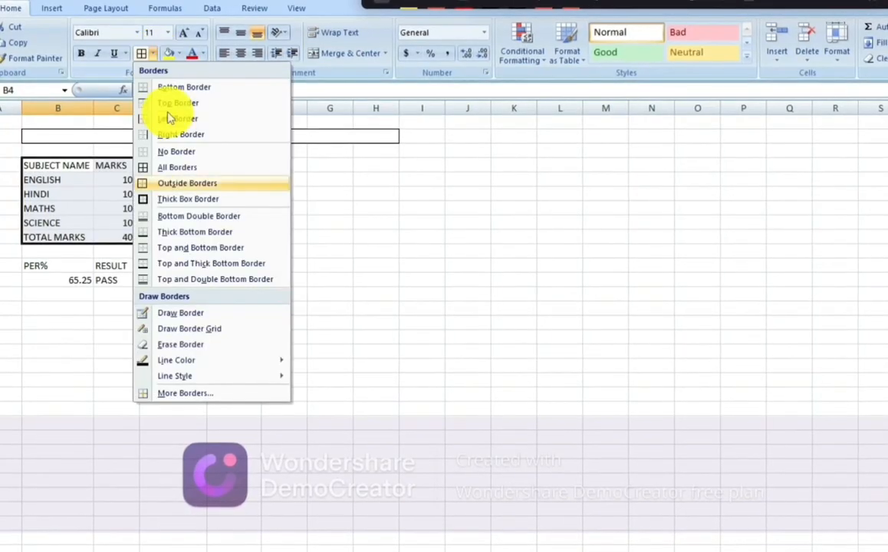
{"action": "left_click", "coordinate": [172, 167]}
{"action": "left_click_drag", "start_coordinate": [39, 265], "coordinate": [153, 263]}
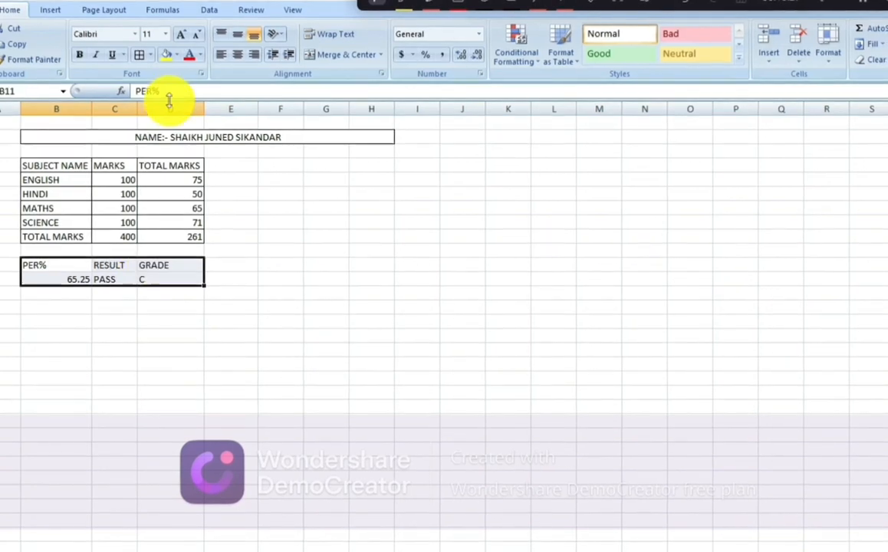
{"action": "left_click", "coordinate": [150, 55]}
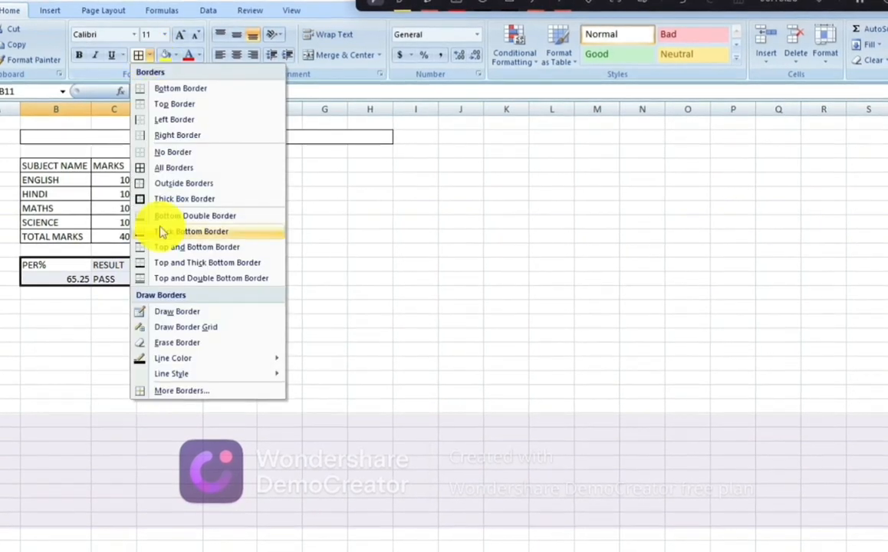
{"action": "left_click", "coordinate": [161, 167]}
{"action": "left_click", "coordinate": [126, 334]}
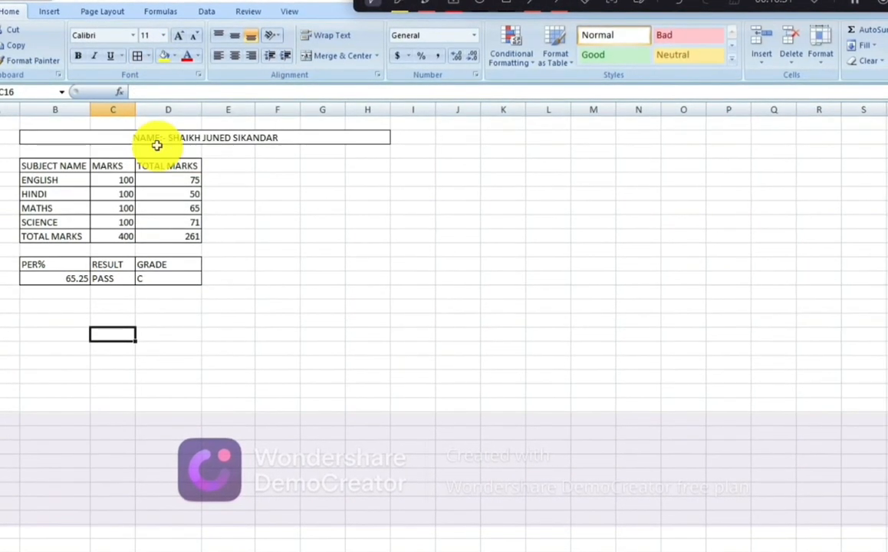
Step: Make the SUBJECT NAME, MARKS and TOTAL MARKS headers red text on yellow fill
{"action": "left_click_drag", "start_coordinate": [46, 165], "coordinate": [152, 167]}
{"action": "left_click", "coordinate": [195, 57]}
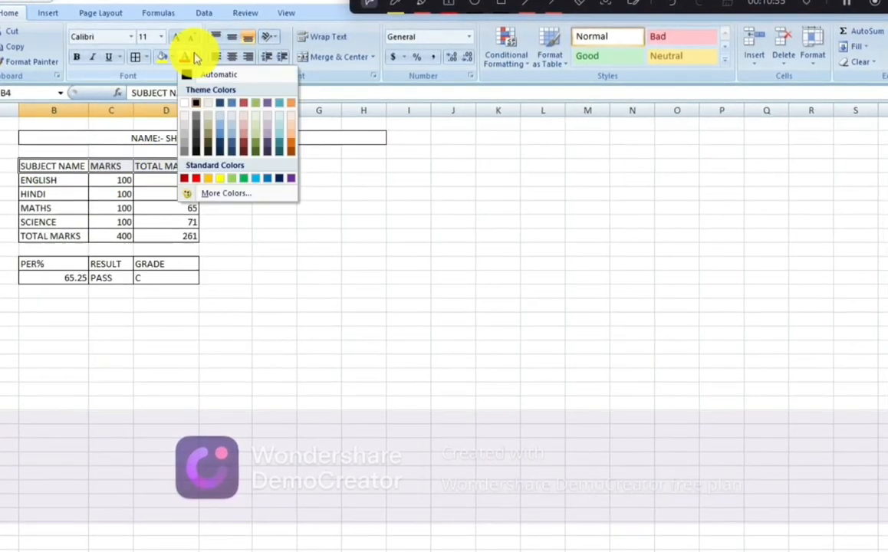
{"action": "left_click", "coordinate": [193, 178]}
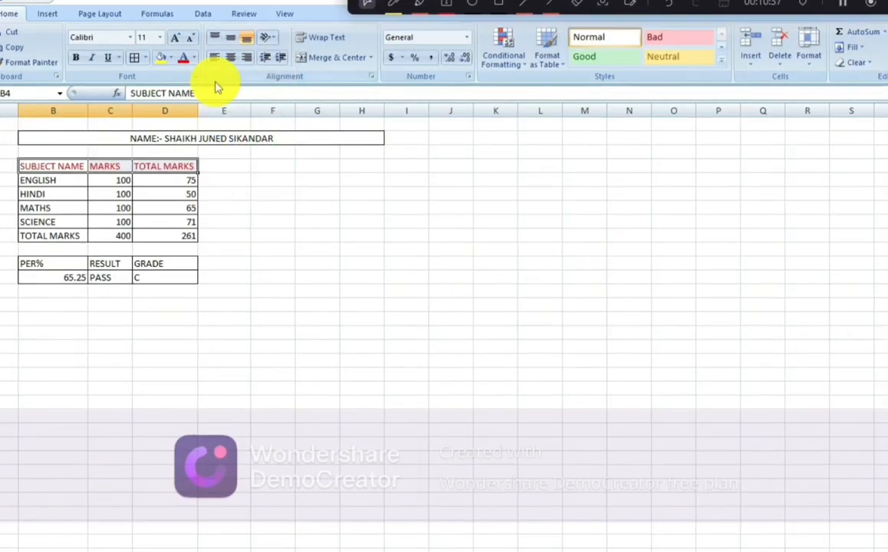
{"action": "left_click", "coordinate": [171, 59]}
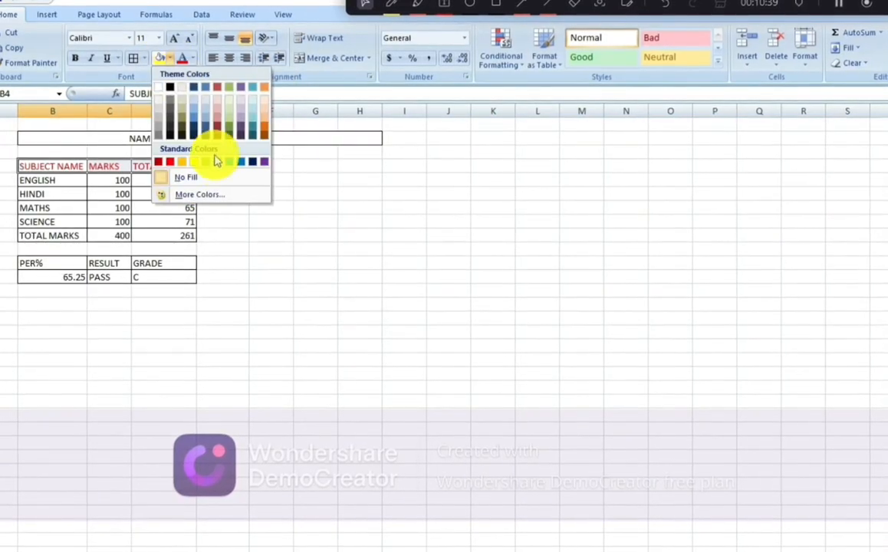
{"action": "left_click", "coordinate": [195, 162]}
Step: Fill subject labels B5:B9 blue and the merged name title B2 yellow
{"action": "left_click_drag", "start_coordinate": [58, 181], "coordinate": [55, 234]}
{"action": "left_click", "coordinate": [189, 59]}
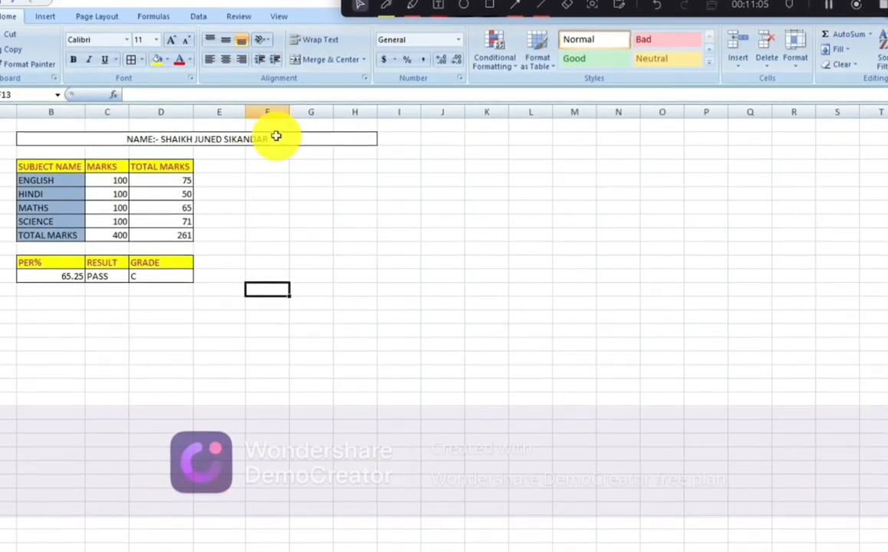
{"action": "left_click", "coordinate": [273, 137]}
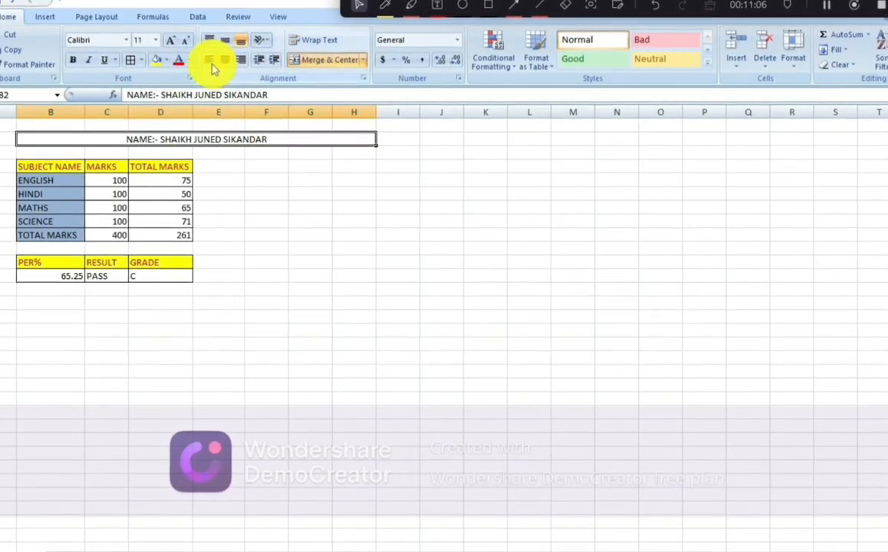
{"action": "left_click", "coordinate": [158, 60]}
{"action": "left_click", "coordinate": [232, 232]}
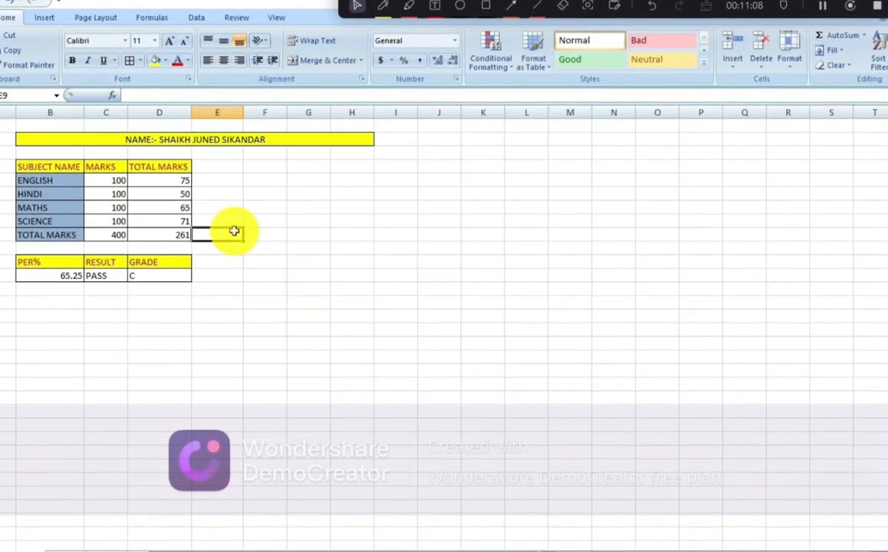